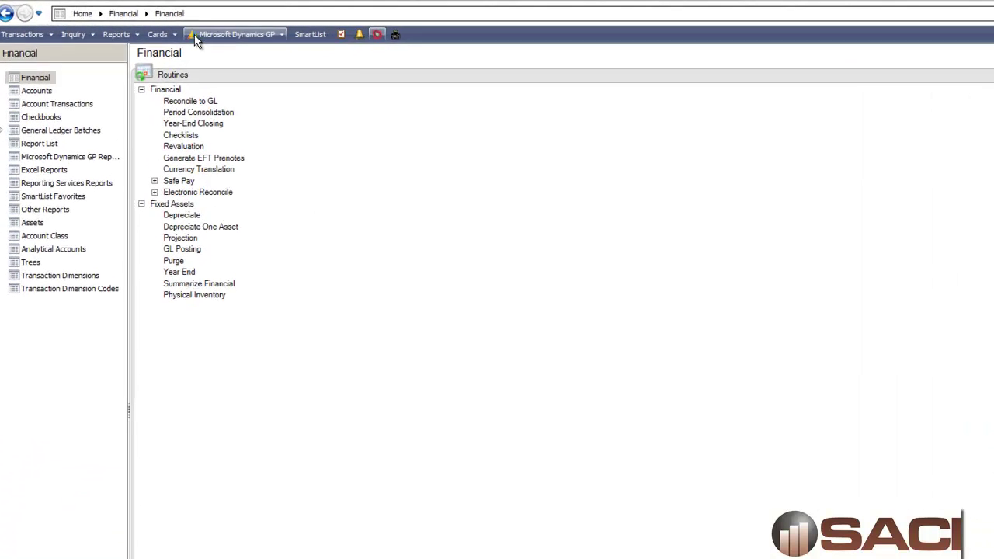
Step: Run the Payables-to-GL reconciliation for account 000-2100-00, March 2017, exporting PMtoGL_5_032017.xlsx
click(179, 104)
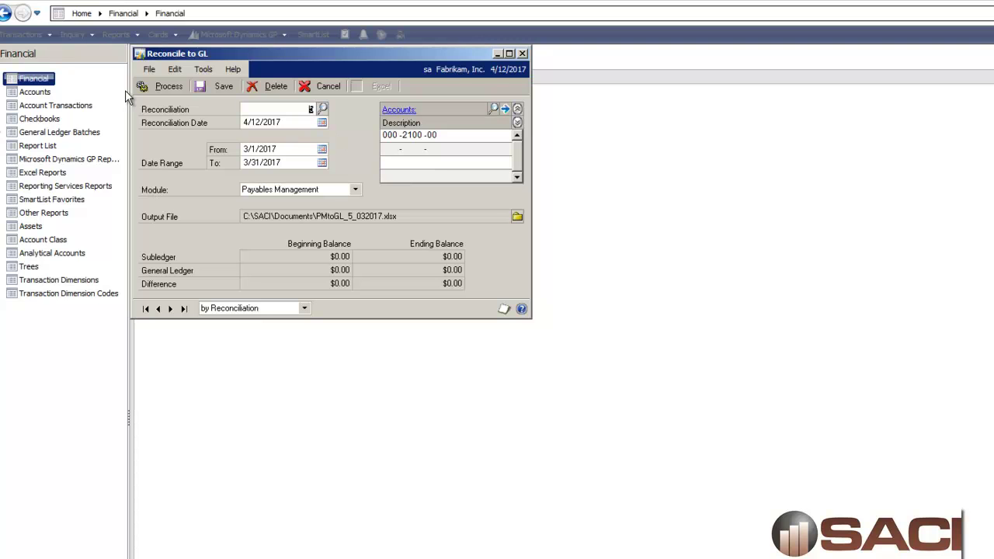
click(159, 87)
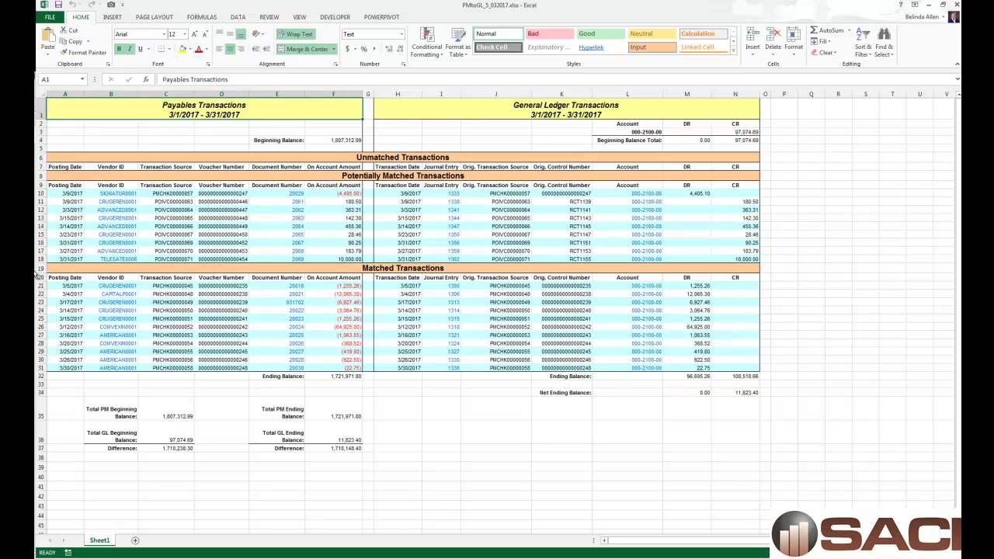
Step: Hide the Matched Transactions rows 19–31 in the reconciliation workbook and minimize Excel
drag(37, 271, 56, 367)
right_click(155, 315)
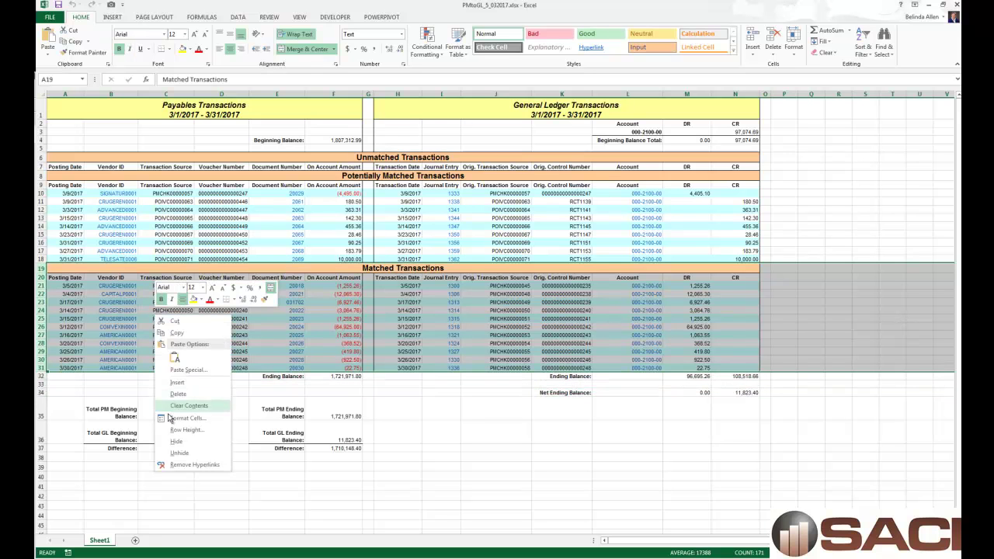
click(175, 441)
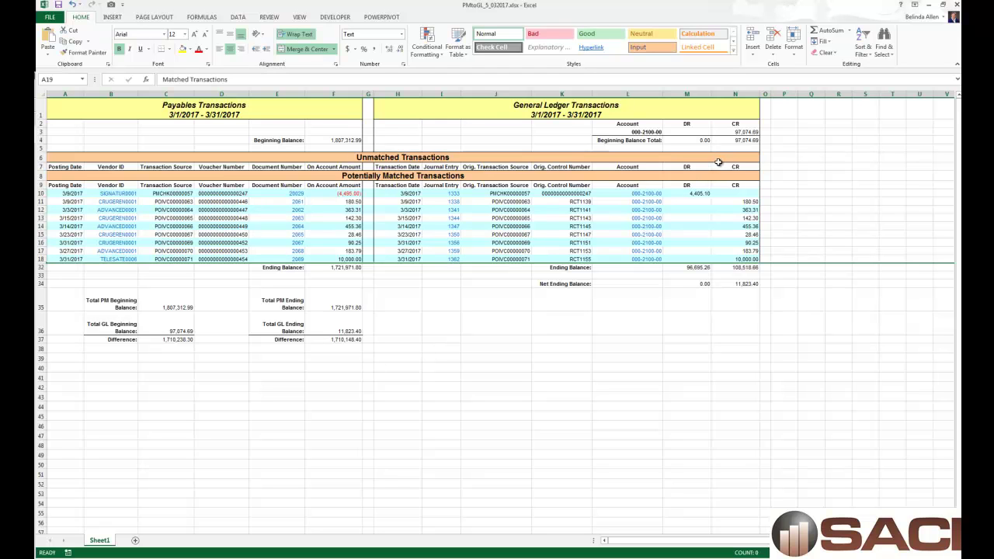
click(930, 7)
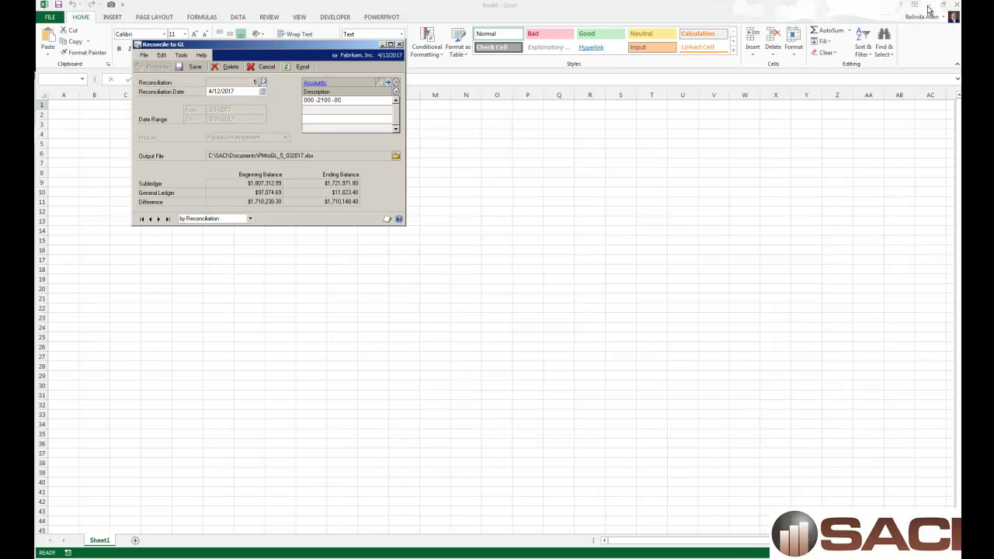
Step: Close the Reconcile to GL window
click(399, 45)
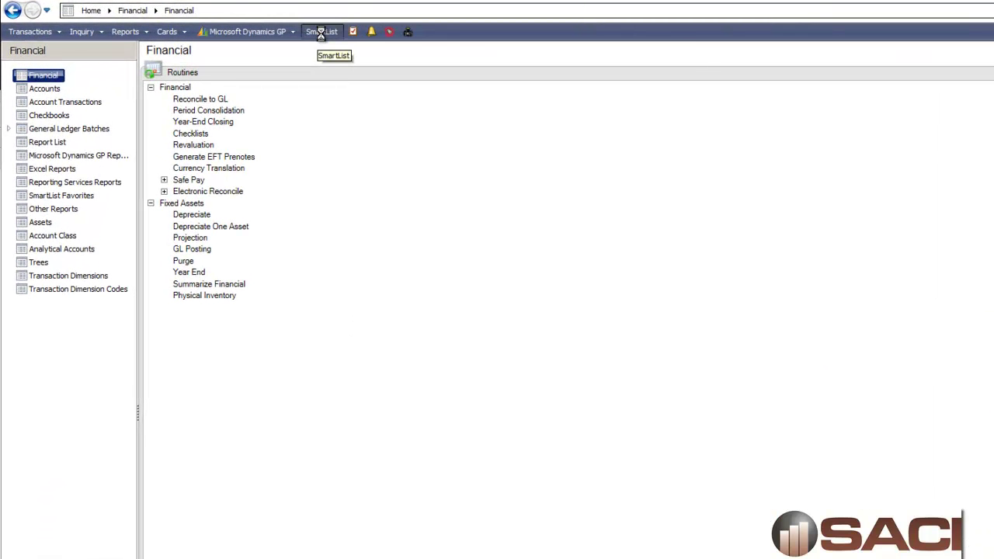
Step: Show SmartList's Financial > Account Transactions 'All with Source Document' list, scrolled to the right
click(321, 33)
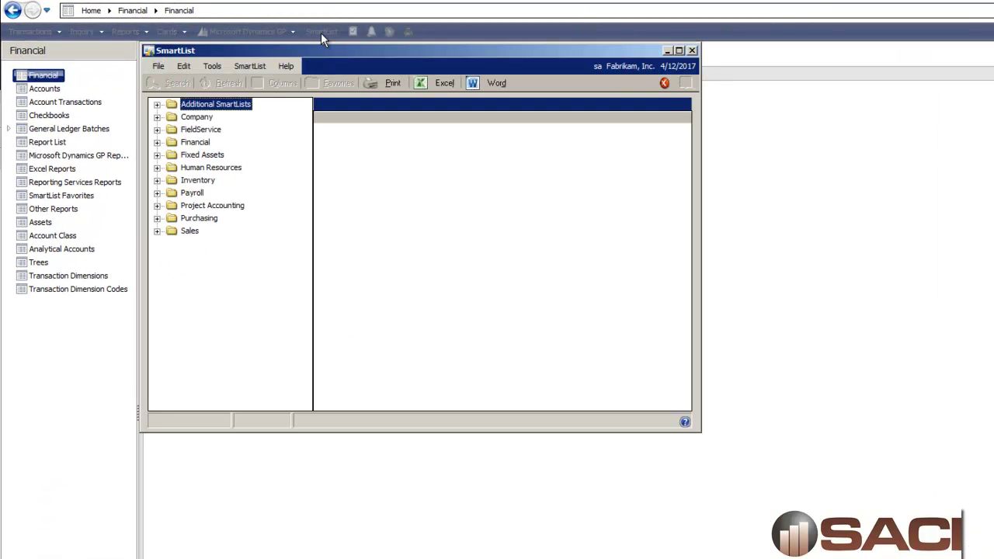
click(157, 142)
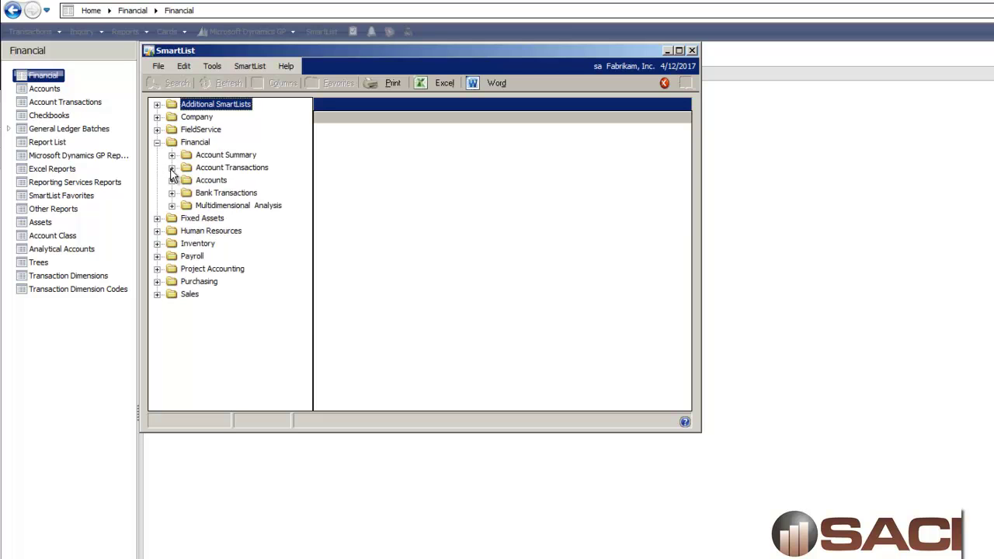
click(171, 168)
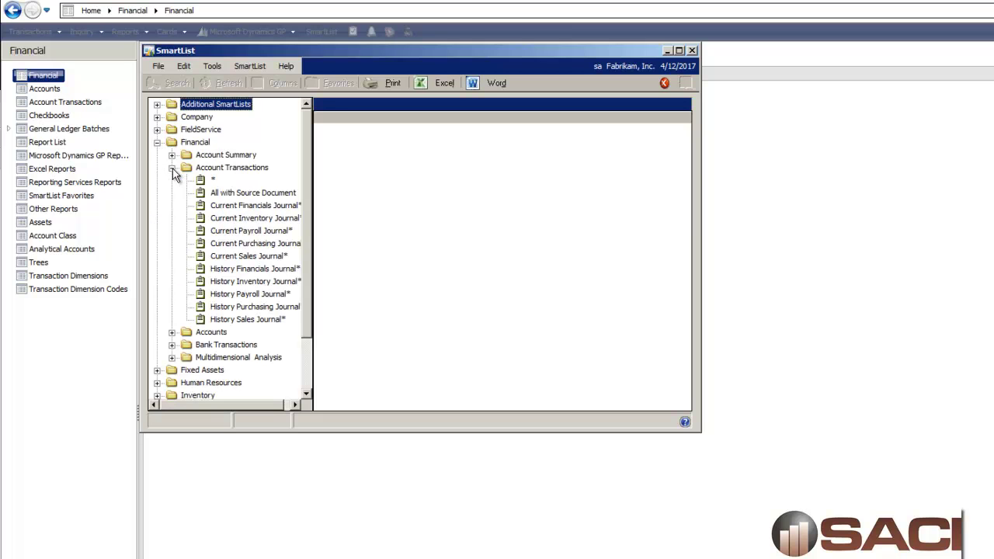
click(222, 193)
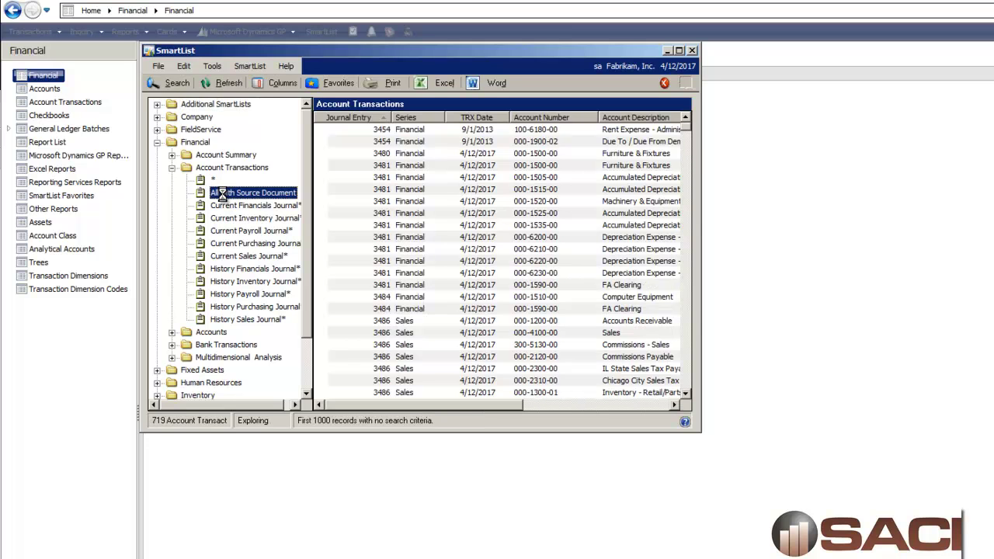
drag(457, 406, 657, 408)
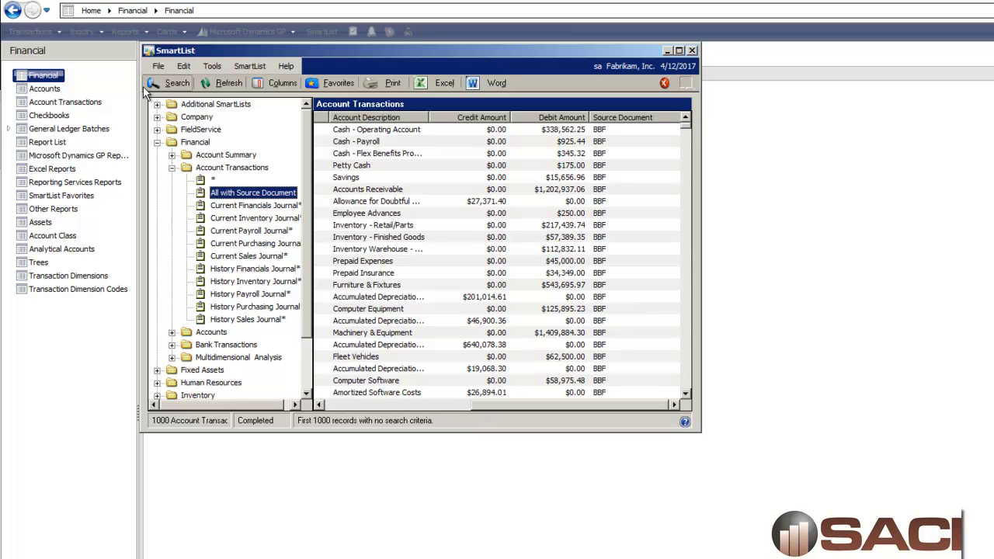
Step: Add a search criterion: Source Document is not equal to BBF
click(185, 82)
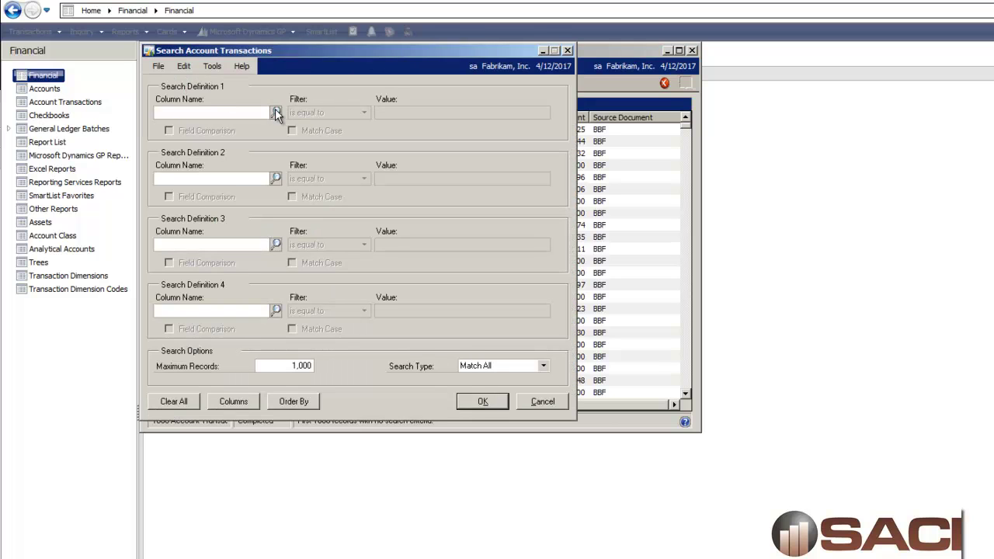
click(274, 112)
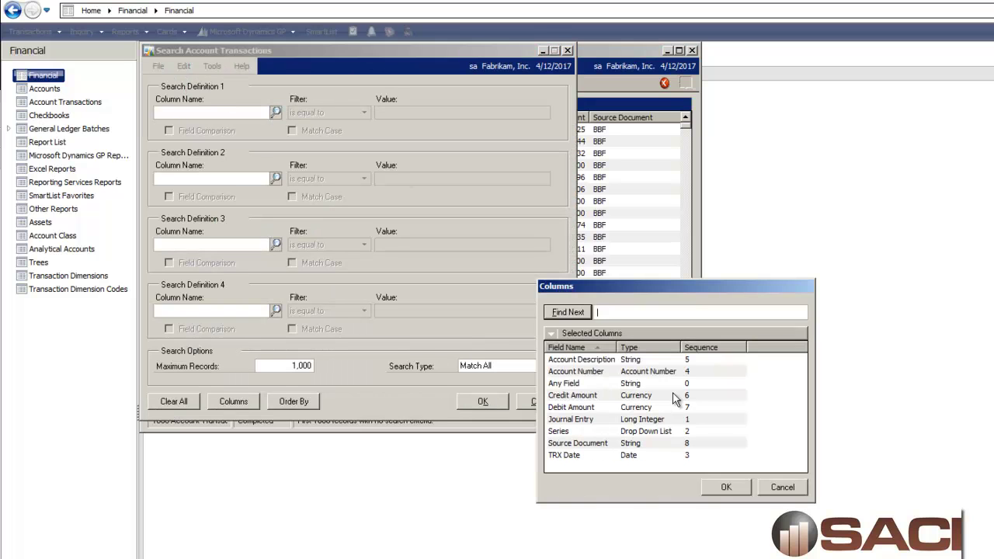
double_click(575, 443)
click(363, 112)
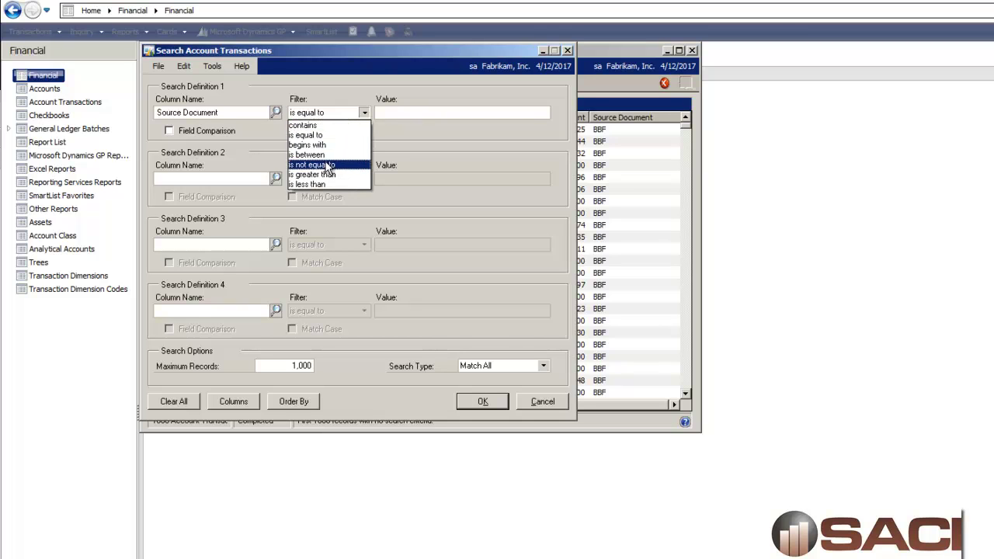
click(326, 165)
click(396, 115)
text(BBF)
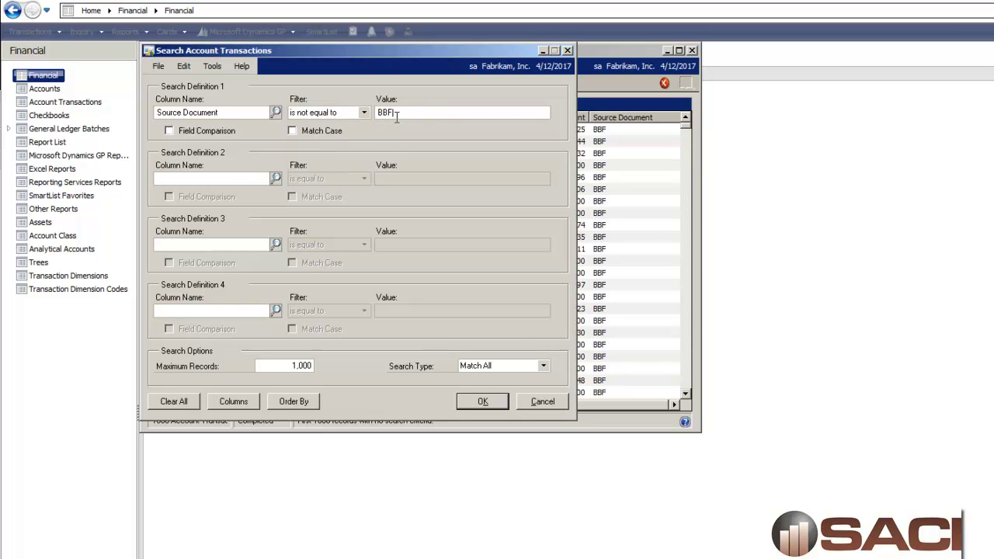
key(Tab)
Step: Add a second criterion: Series is not equal to Purchasing
click(275, 178)
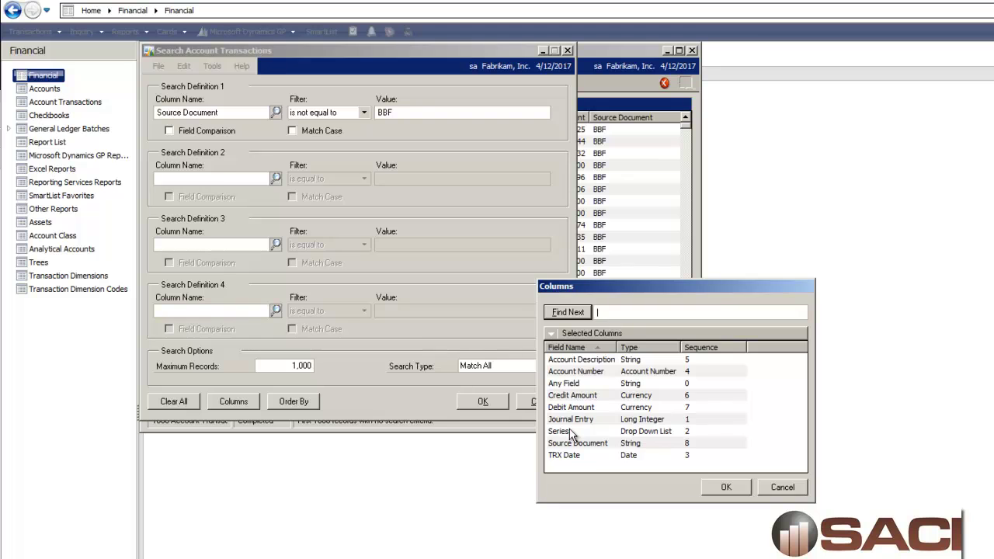
double_click(570, 432)
click(347, 187)
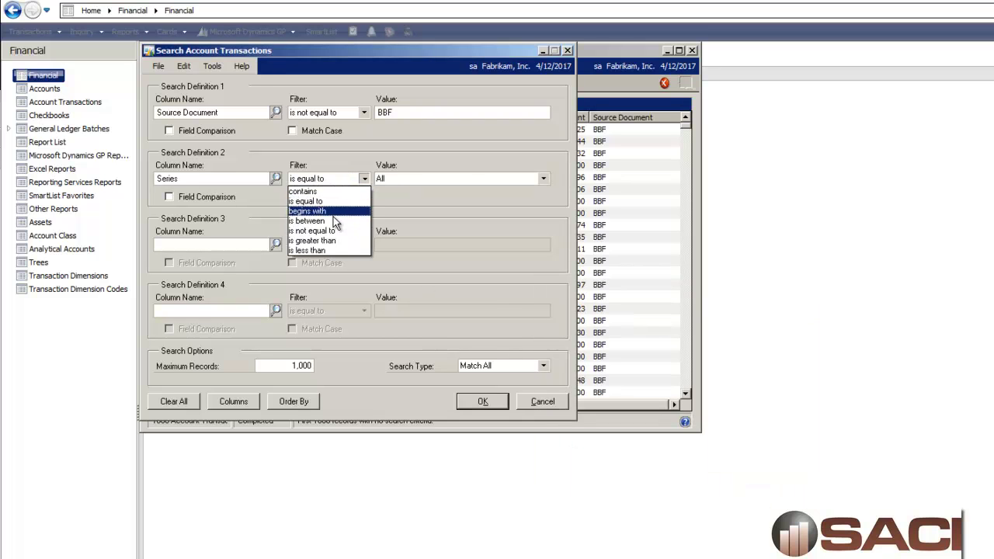
click(326, 233)
click(465, 175)
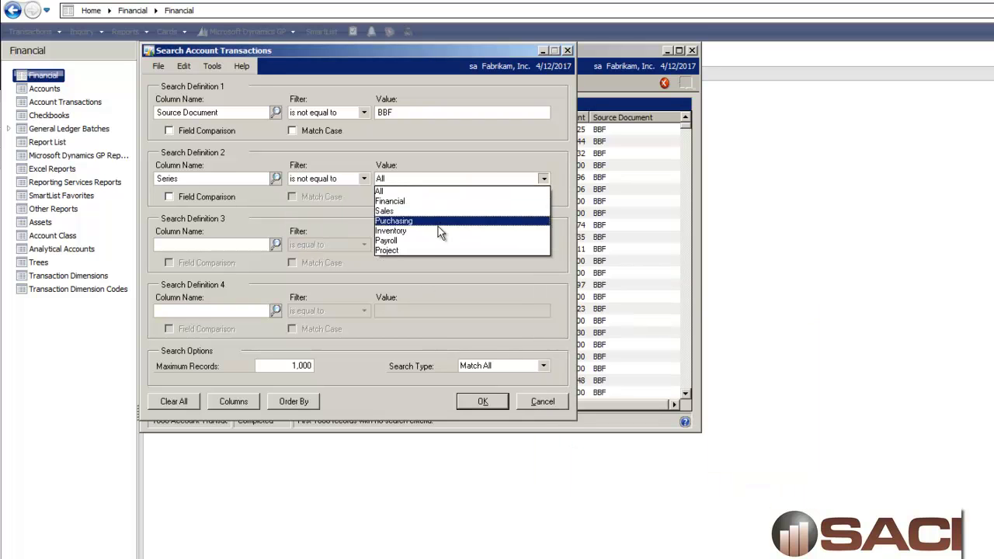
click(436, 223)
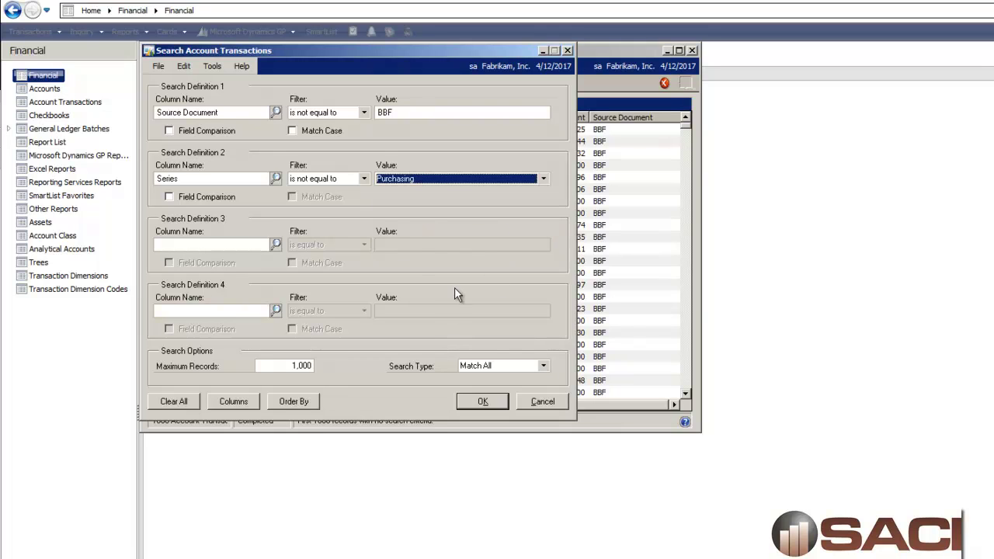
click(276, 245)
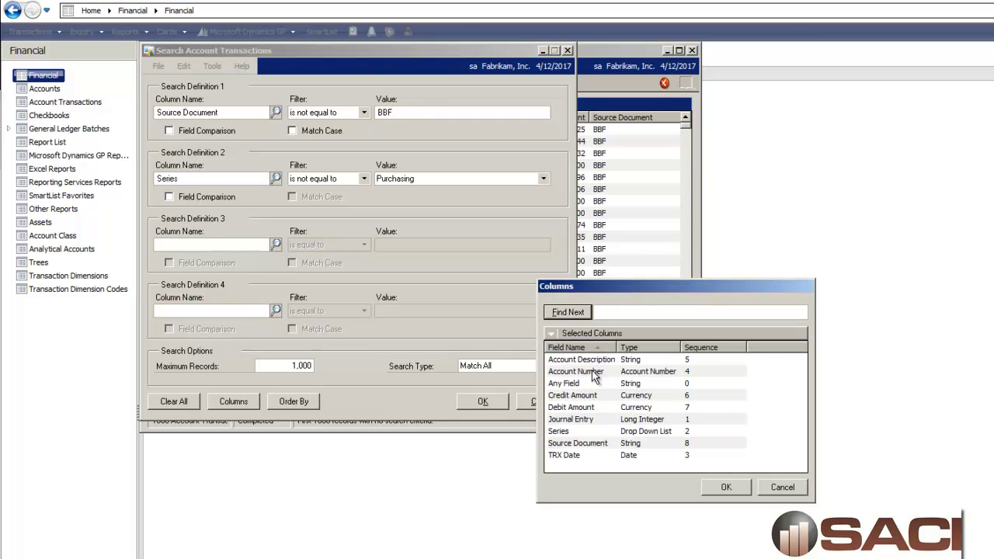
double_click(596, 373)
click(387, 246)
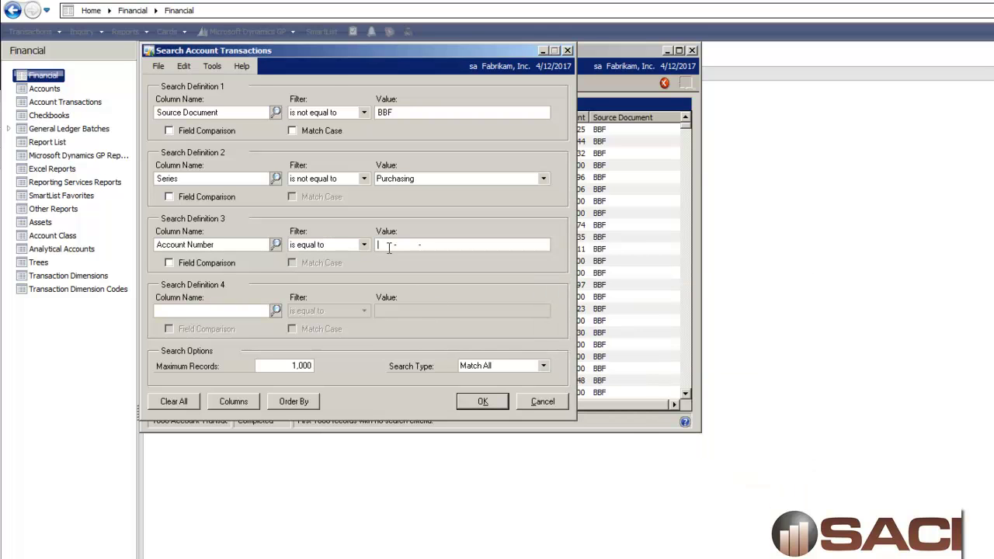
text(000 -2100 -00)
key(Tab)
click(307, 366)
text(1000000000)
Step: Apply the search, enlarge the SmartList results and review journal entry 802's details
click(482, 401)
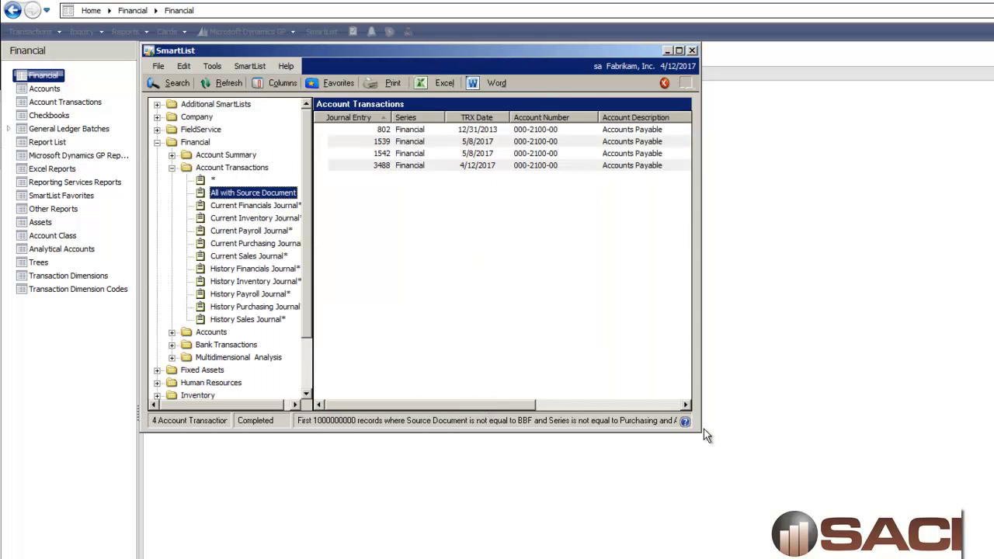
drag(704, 429, 993, 558)
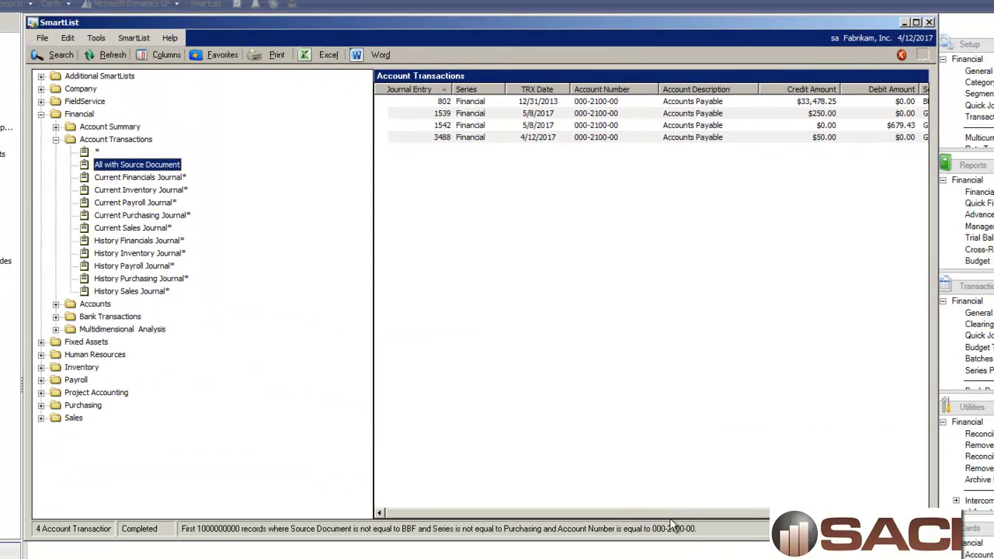
drag(673, 513, 751, 513)
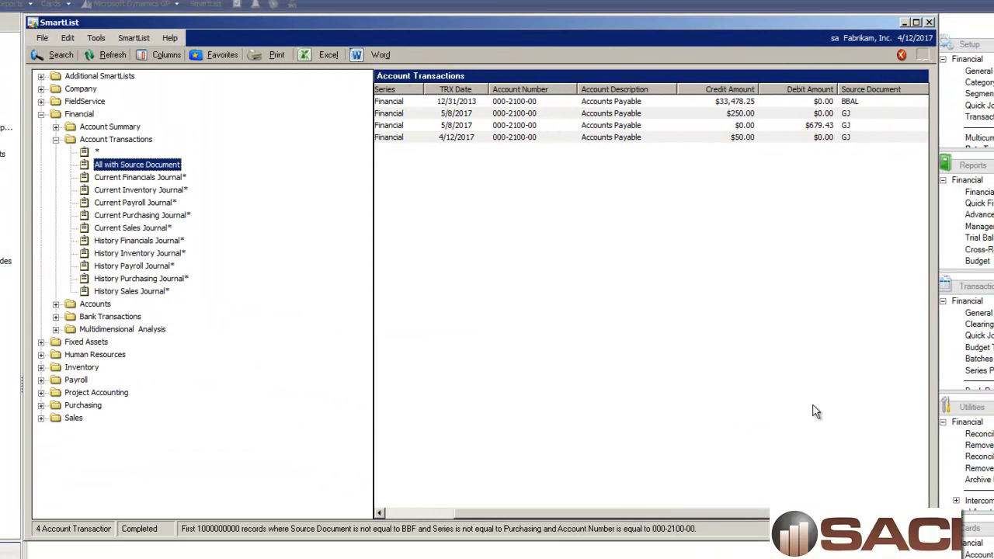
double_click(844, 103)
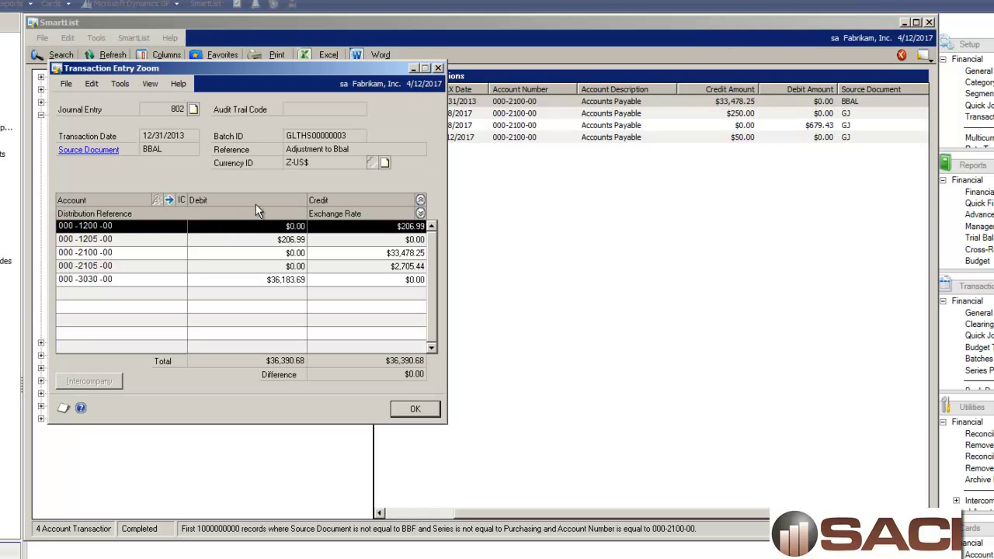
click(438, 68)
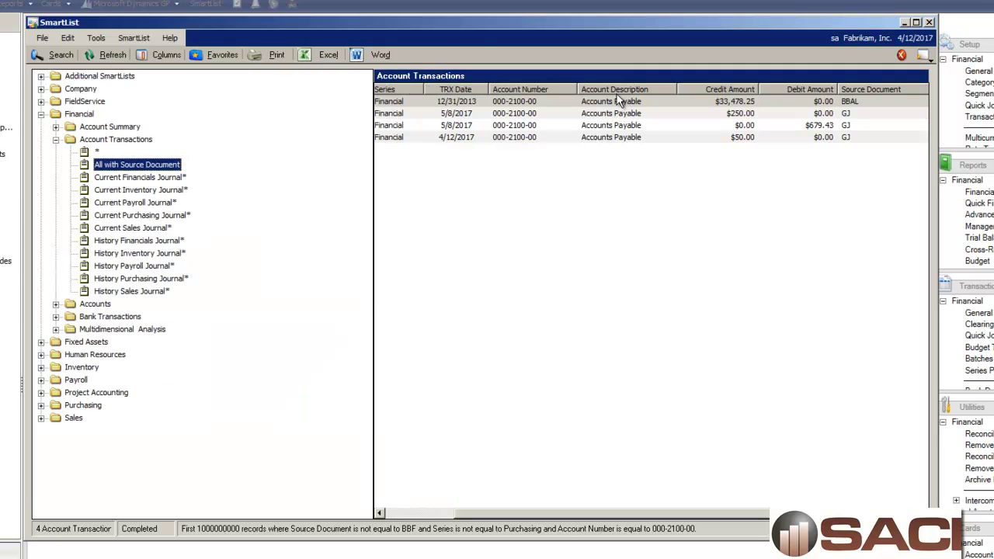
Step: Review the 4/12/2017 Accounts Payable entry's details, then close SmartList
click(610, 140)
double_click(610, 140)
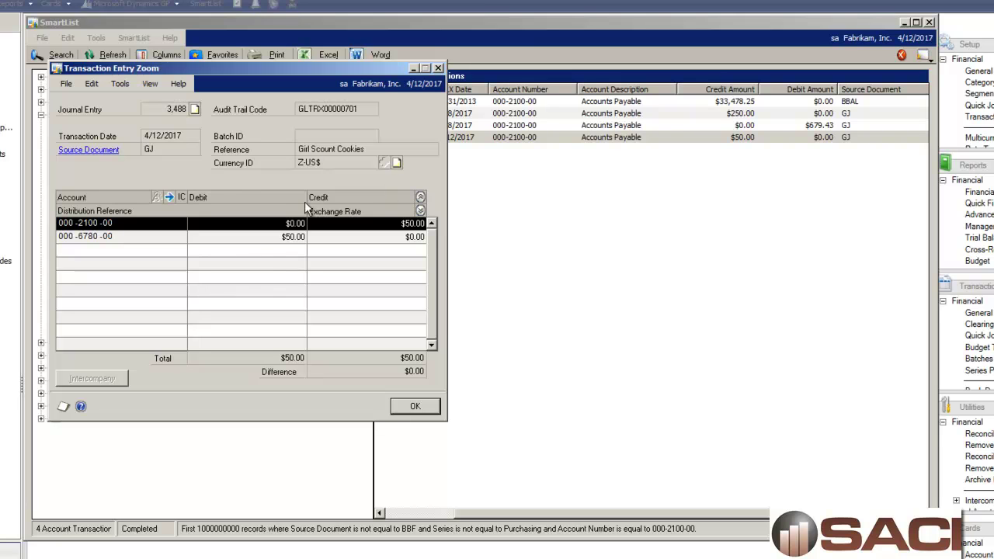
click(420, 198)
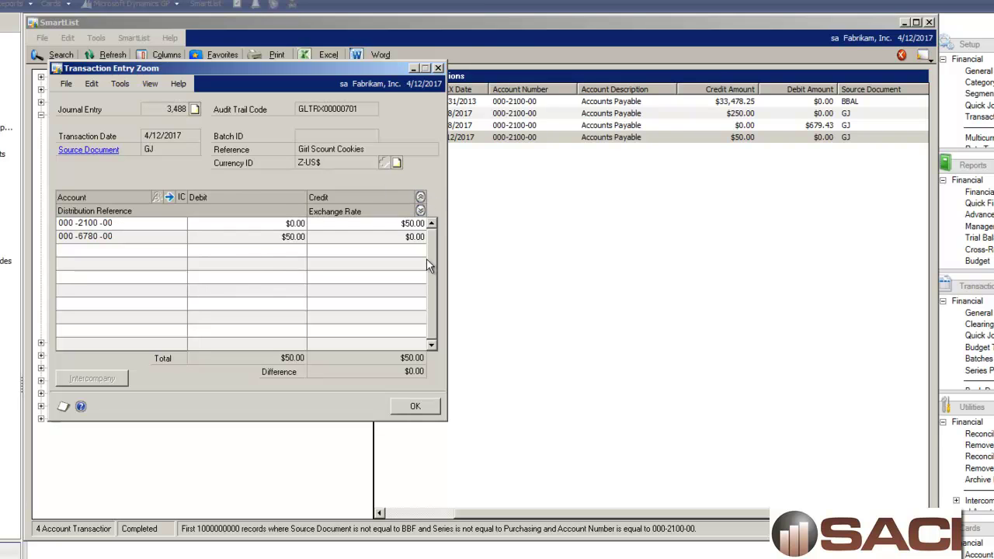
click(416, 406)
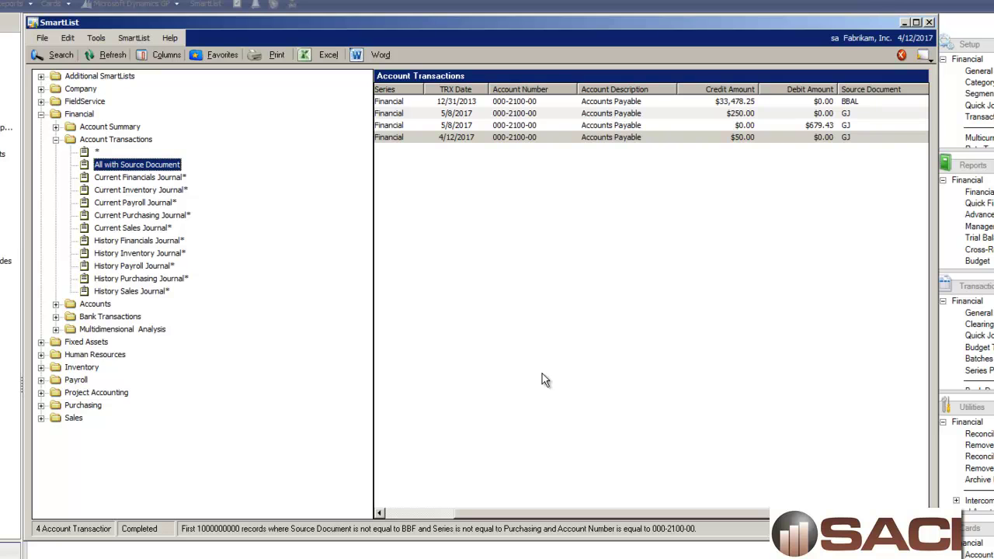
click(929, 23)
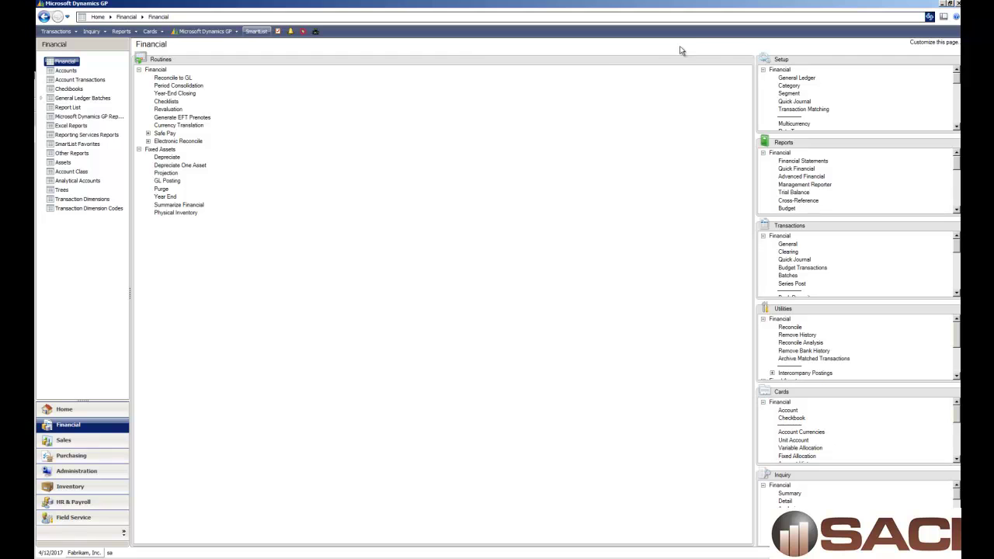
Step: Start a Purchasing payables transaction for vendor COMPUTER0001 (Computer Training Systems)
click(81, 456)
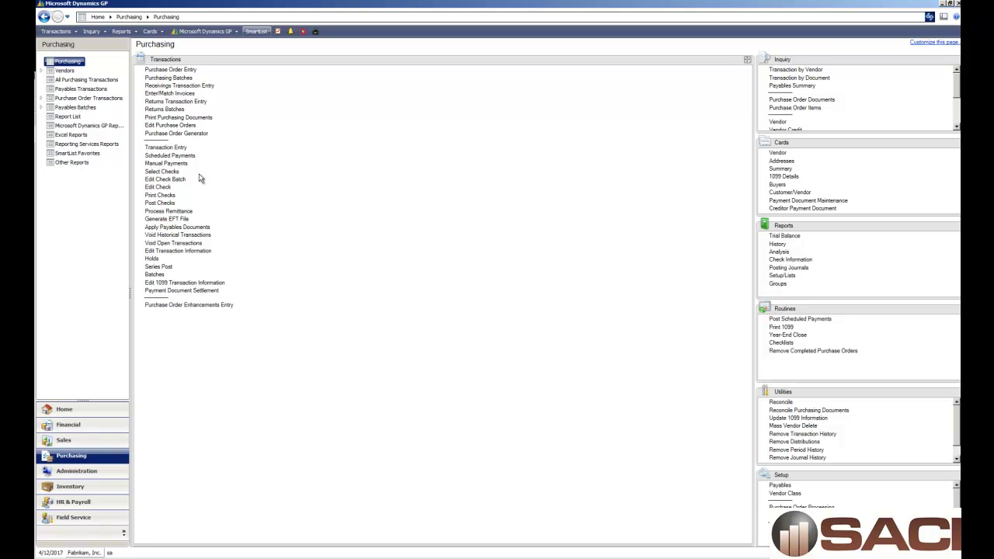
click(167, 148)
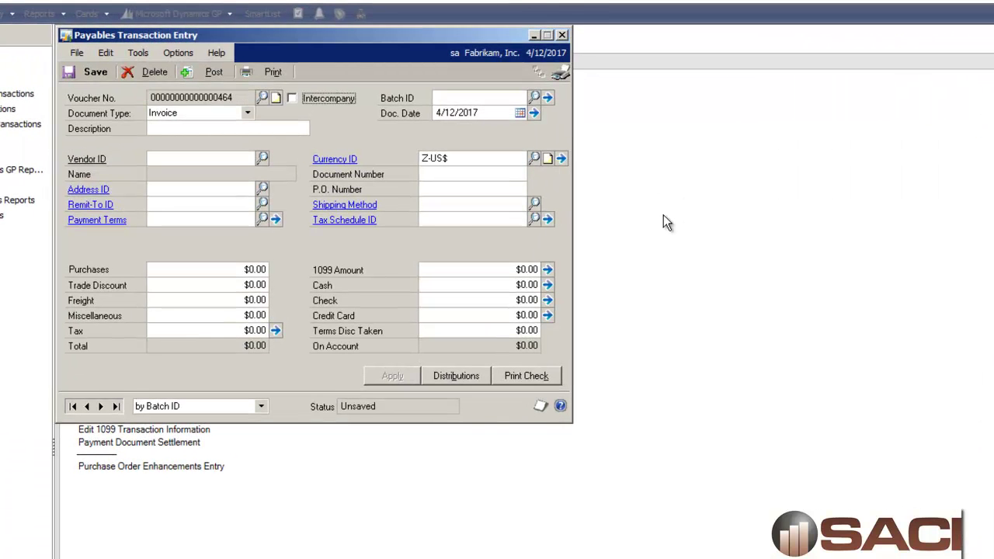
key(Tab)
key(Tab)
key(Tab)
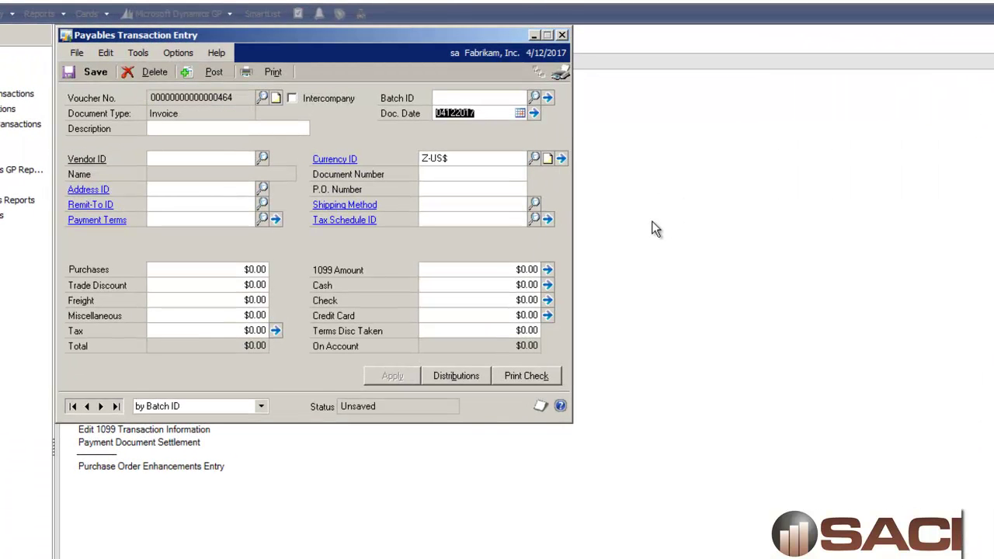
key(Tab)
key(ctrl+l)
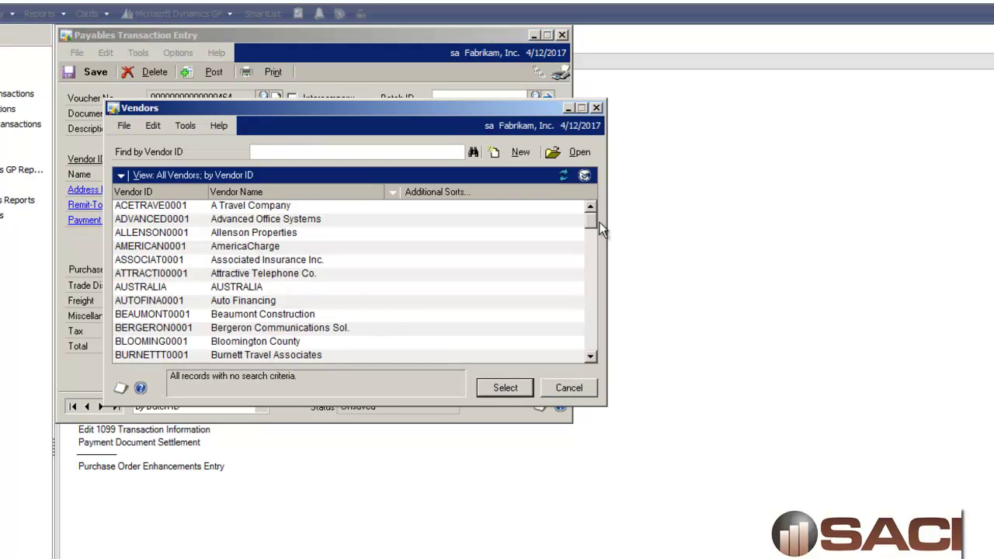
click(318, 313)
scroll(324, 321, down, 4)
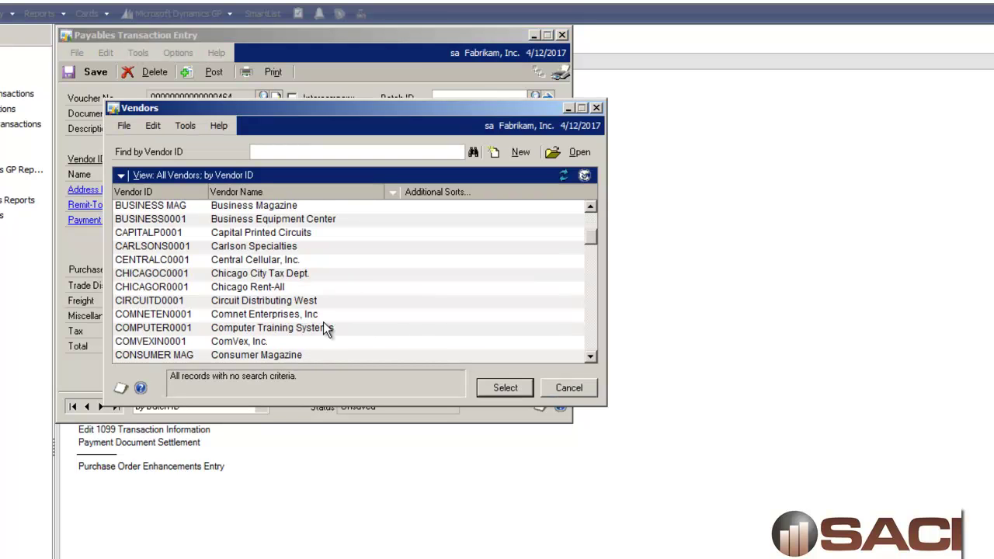
click(250, 329)
double_click(251, 329)
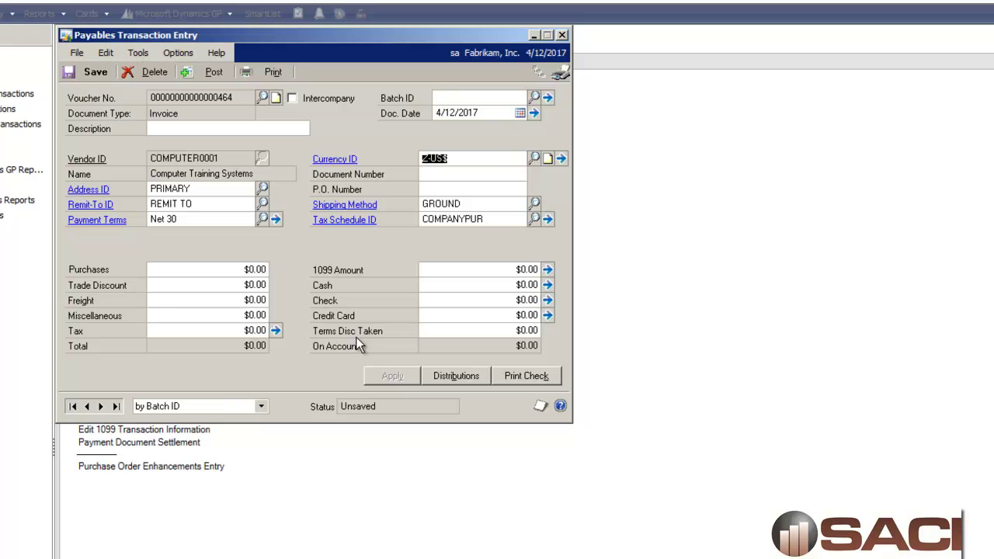
Step: Enter document number 654987 with a $800.00 purchases amount
text(654987)
key(Tab)
key(Tab)
key(Tab)
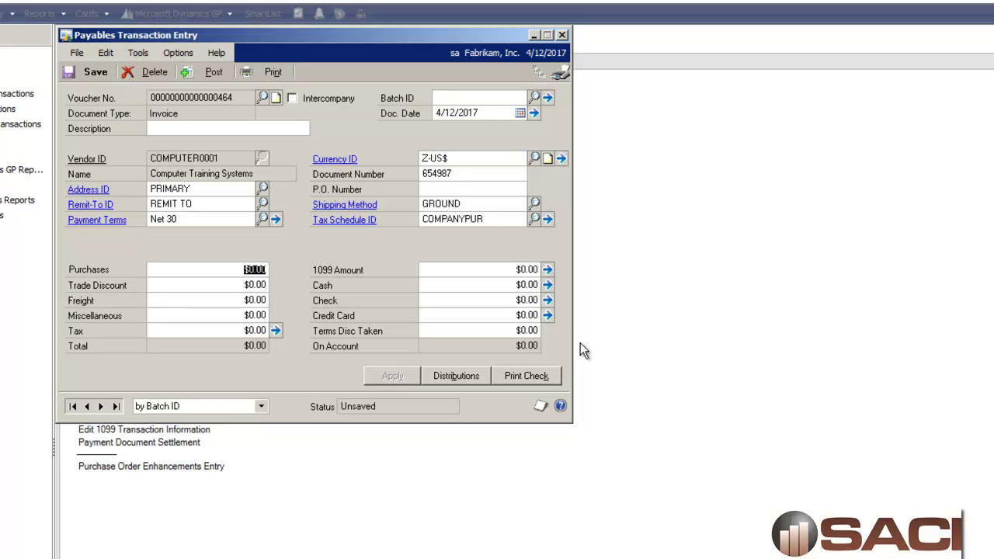
text(800)
key(Tab)
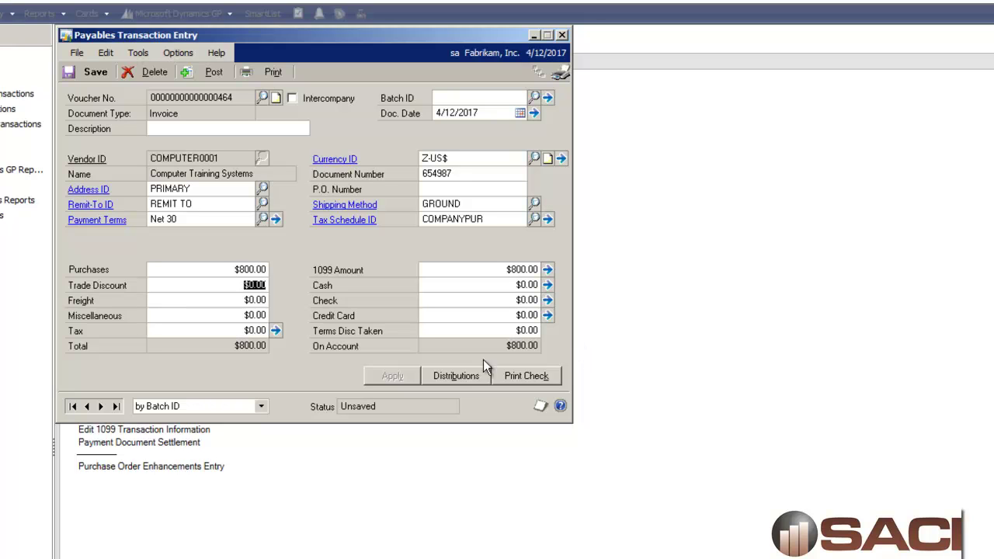
key(Tab)
key(Tab)
key(Tab)
Step: Swap distributions to debit 000-2100-00 and credit 400-5600-00, then post the $800 invoice
click(456, 375)
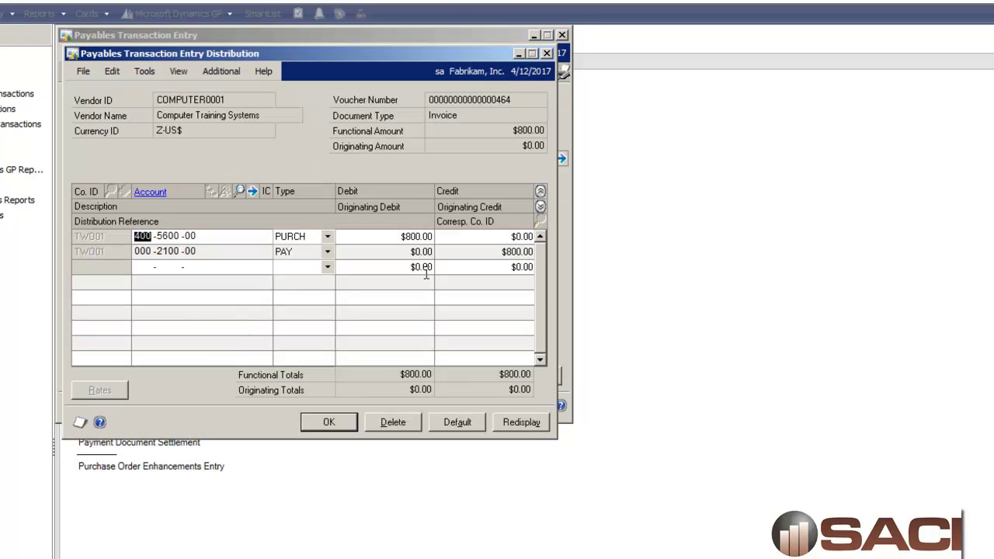
key(Down)
text(4005600)
click(148, 236)
text(000 -2100)
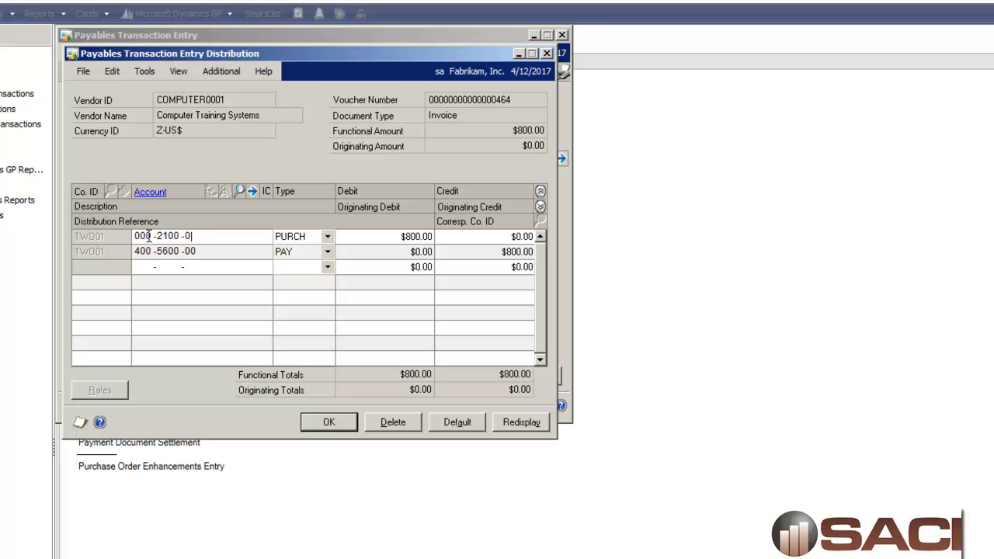
key(Tab)
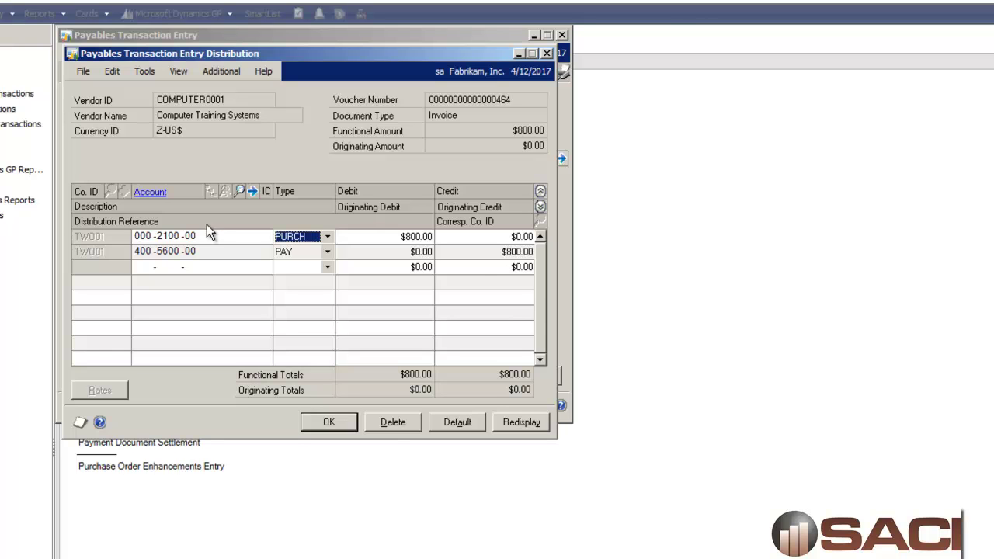
click(328, 424)
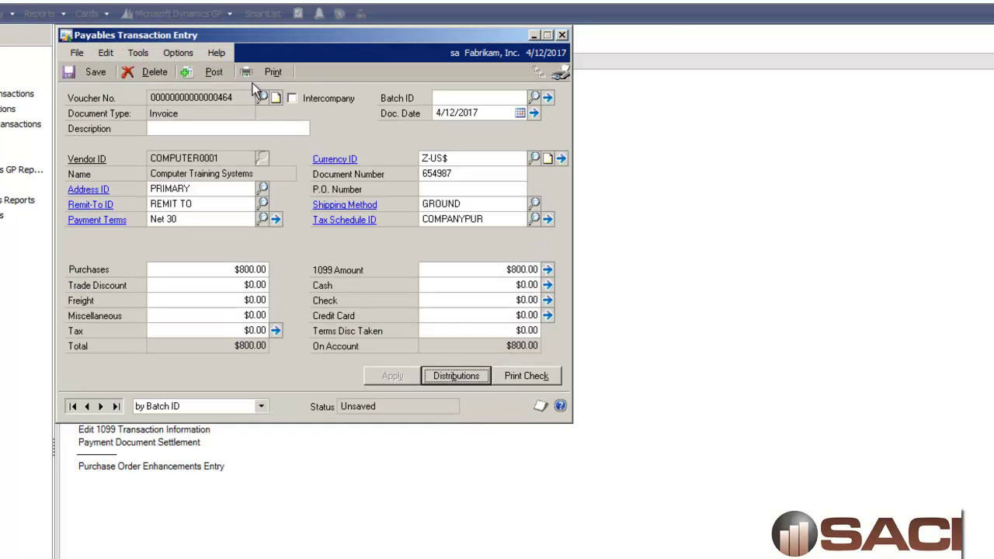
click(220, 72)
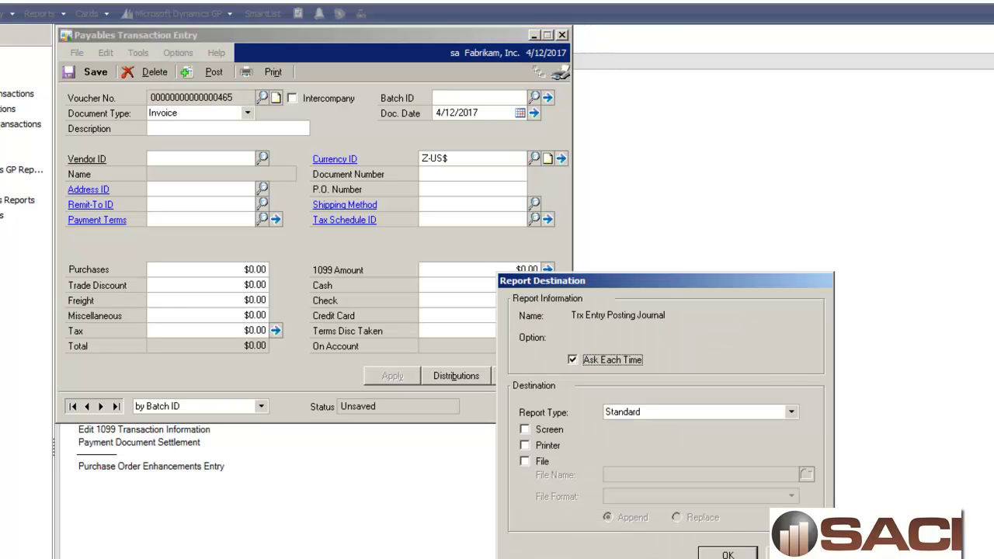
Step: Continue past the posting journal's Report Destination prompt
key(Return)
key(Return)
key(Return)
key(Return)
key(Return)
key(Return)
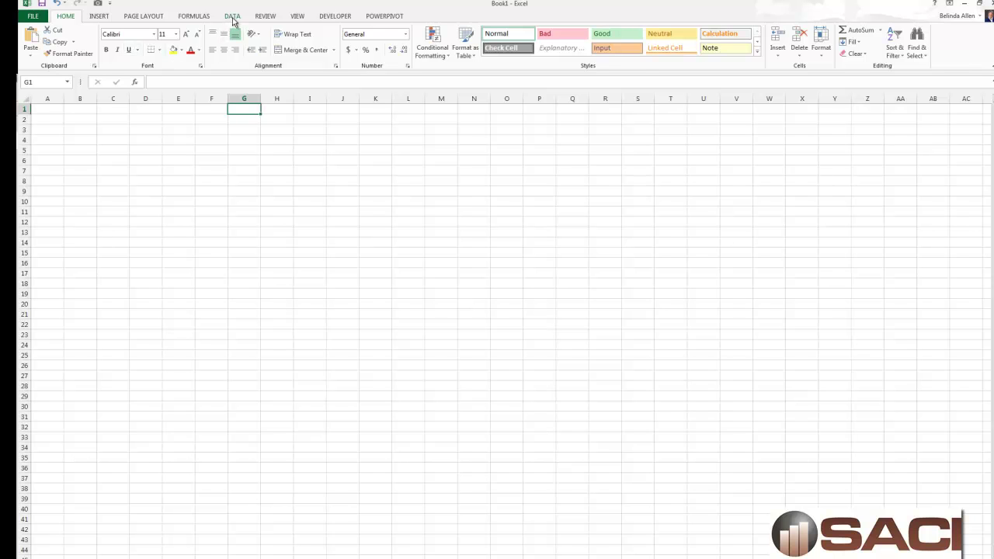
Step: Start a Microsoft Query import using the DEMO database, dismissing the GP login prompt
click(232, 17)
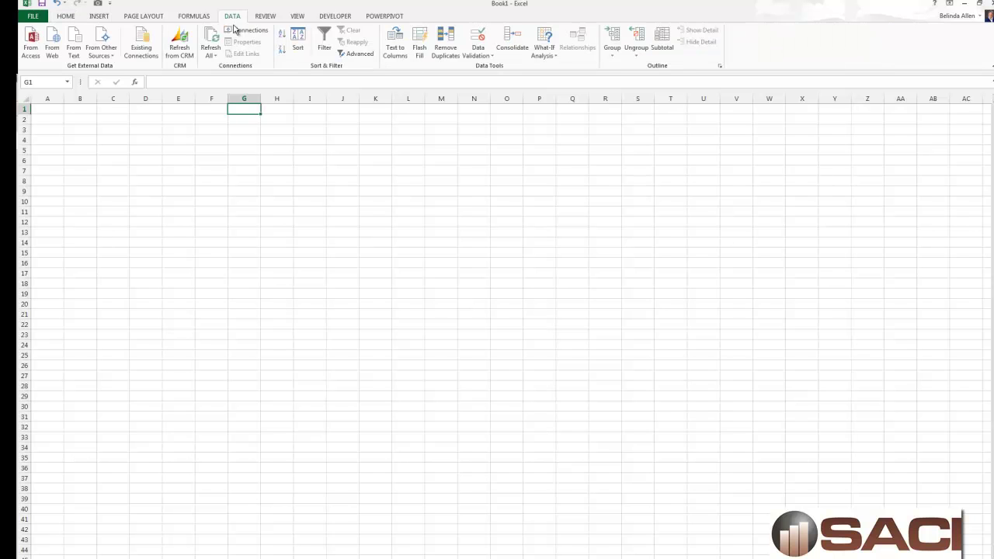
click(109, 51)
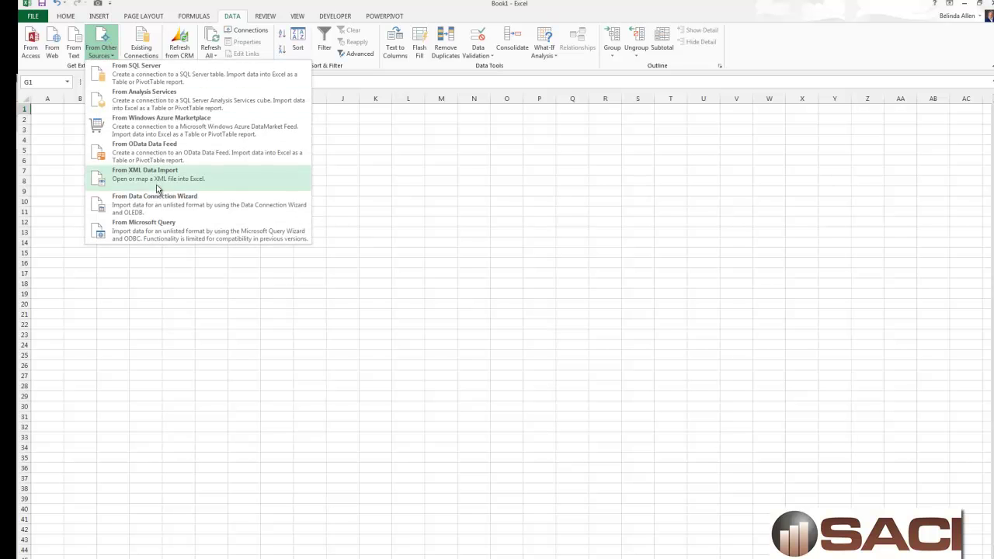
click(163, 233)
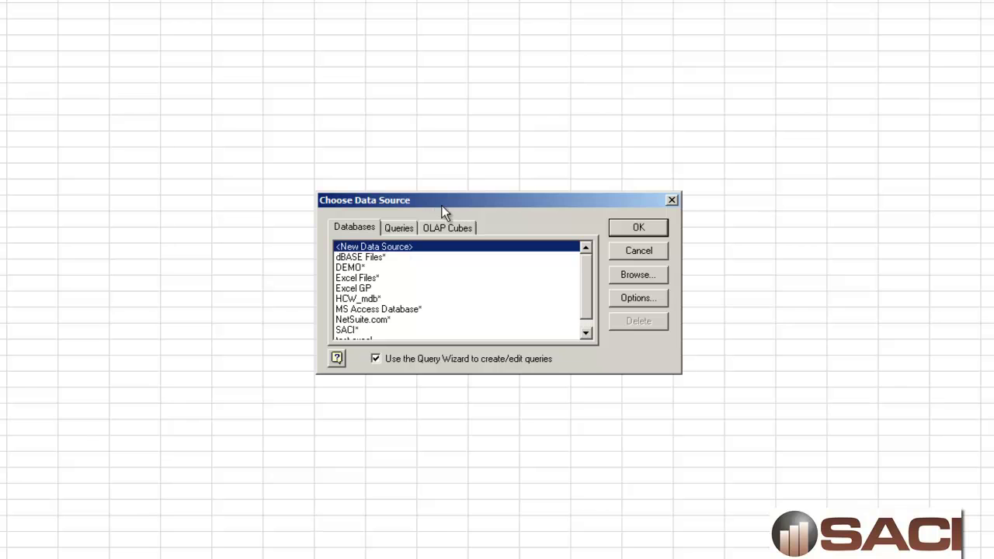
click(352, 267)
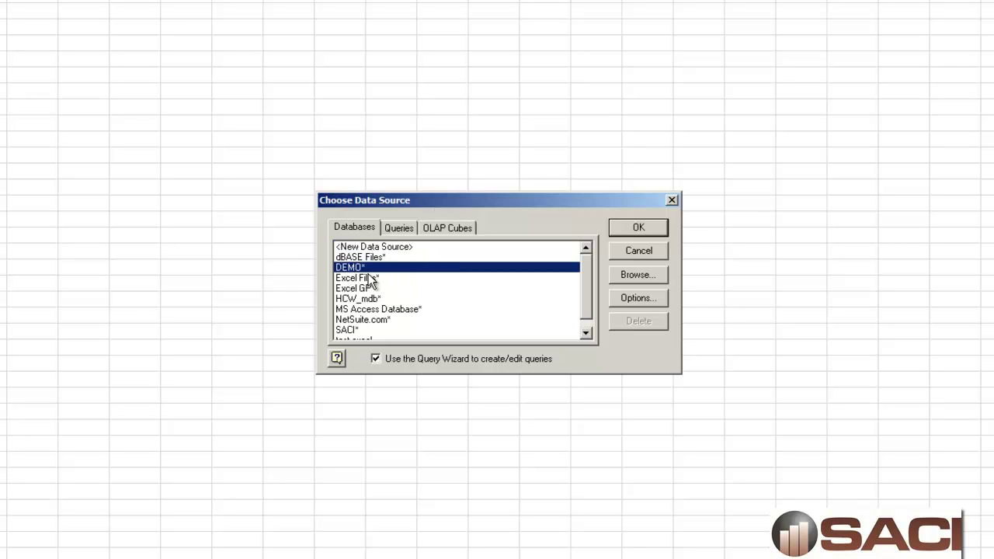
key(Return)
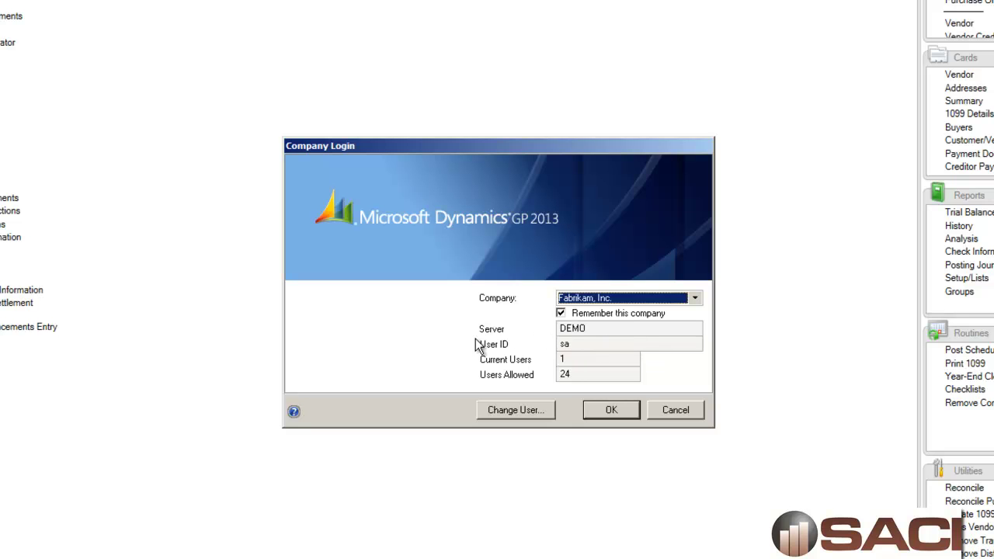
click(695, 410)
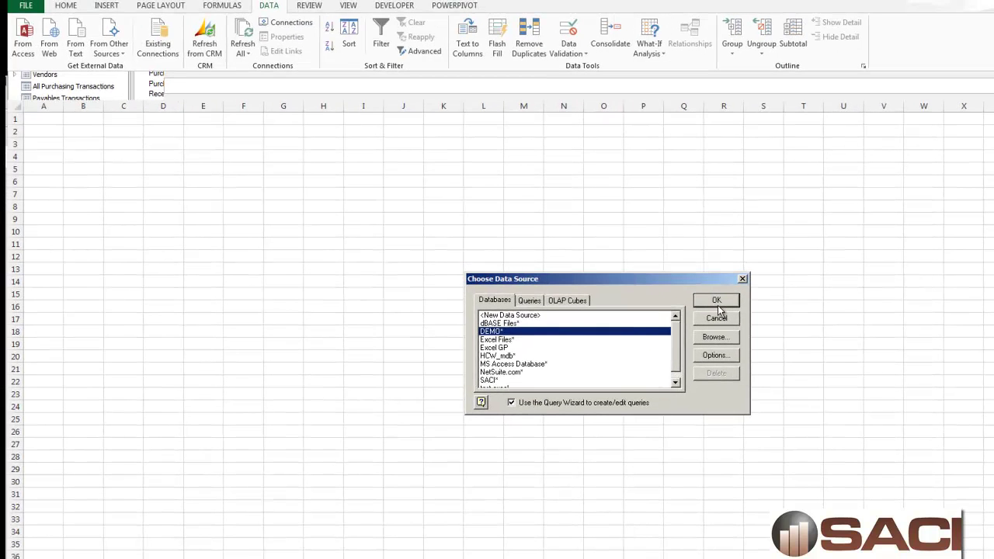
Step: Connect to the DEMO data source and log in to the DEMO server with the account password
click(717, 301)
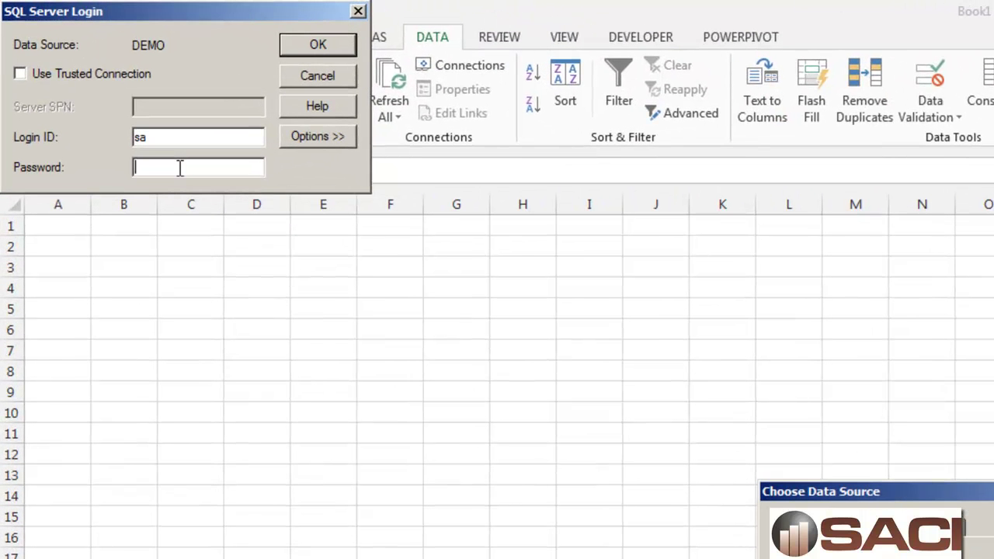
text(*******)
click(341, 145)
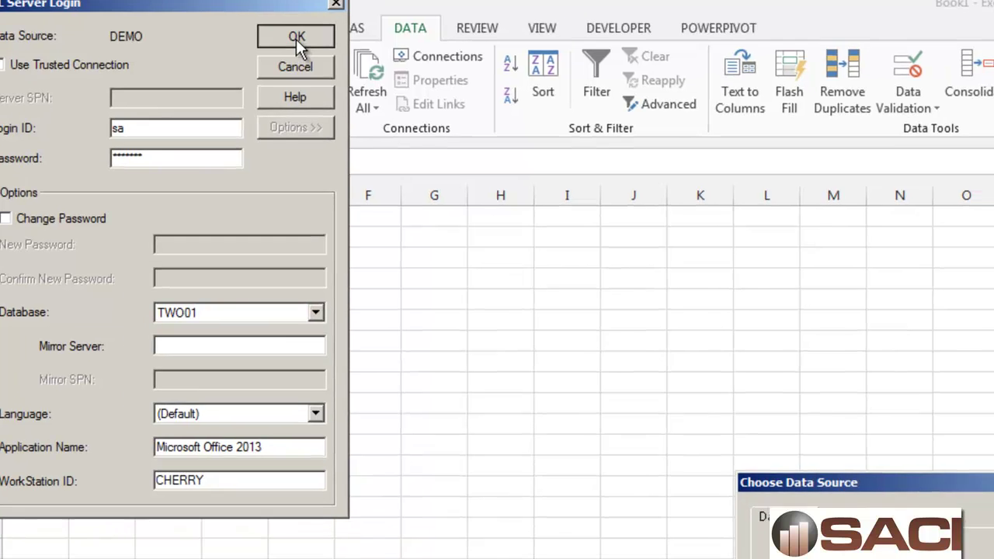
click(317, 44)
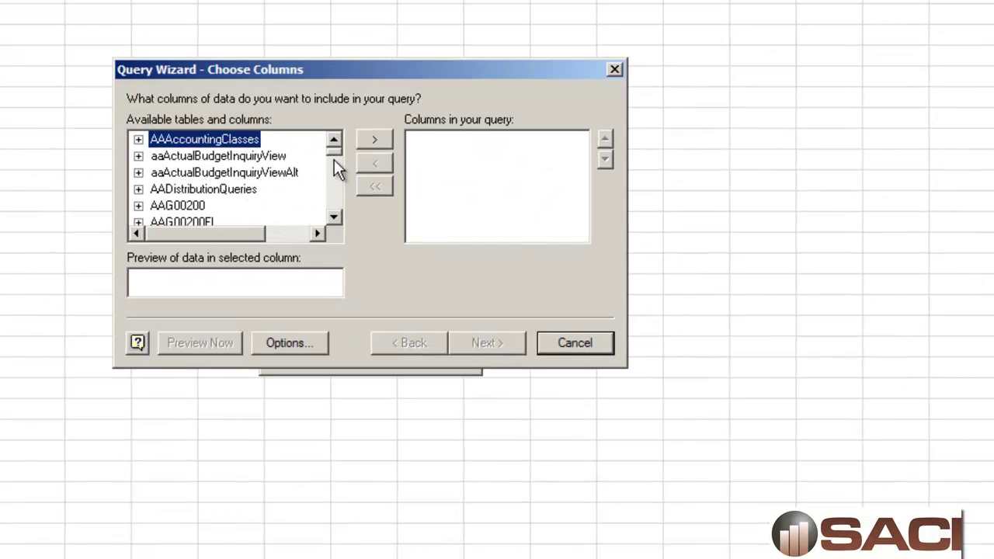
Step: Add all View_Payables_Distribution columns to the query and finish with no filter or sort
drag(331, 150, 338, 207)
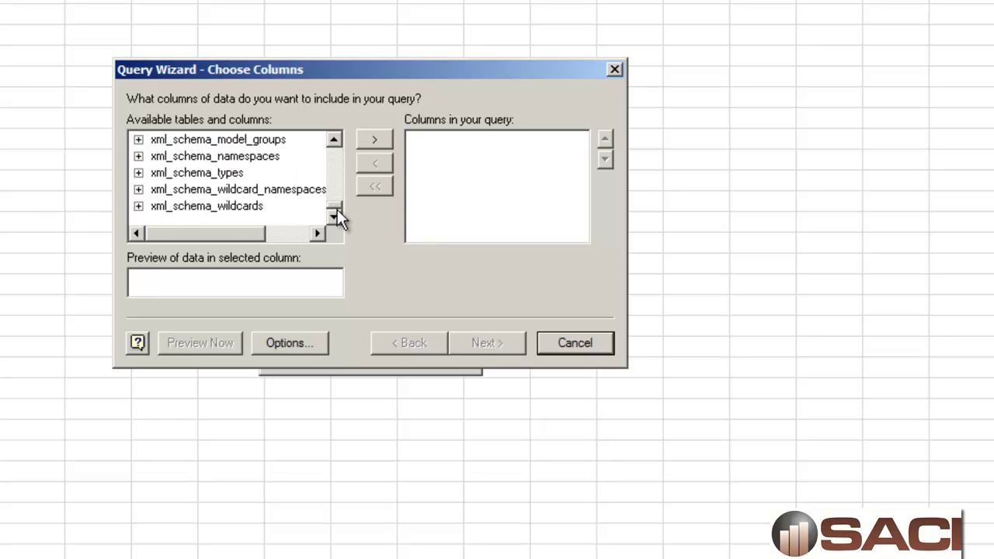
click(336, 166)
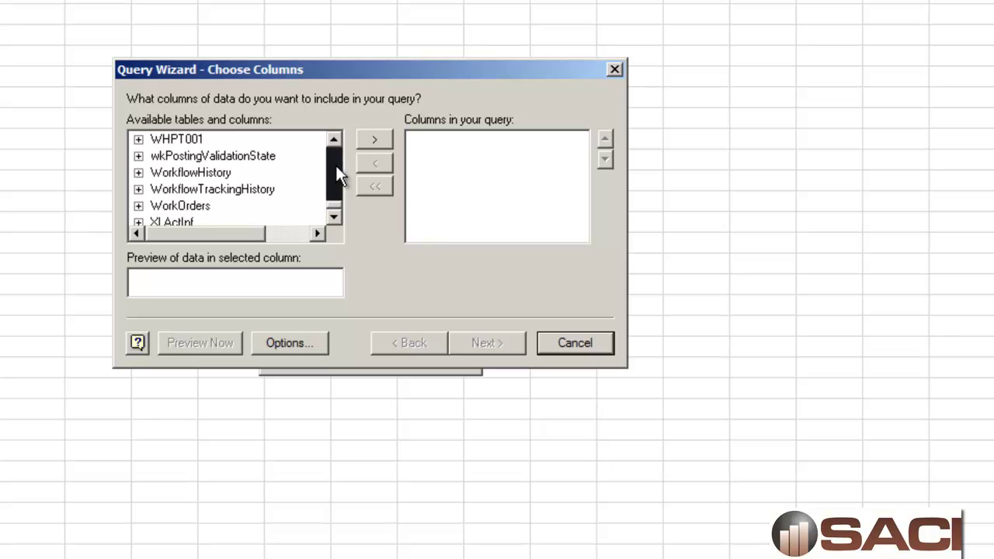
click(336, 166)
click(336, 165)
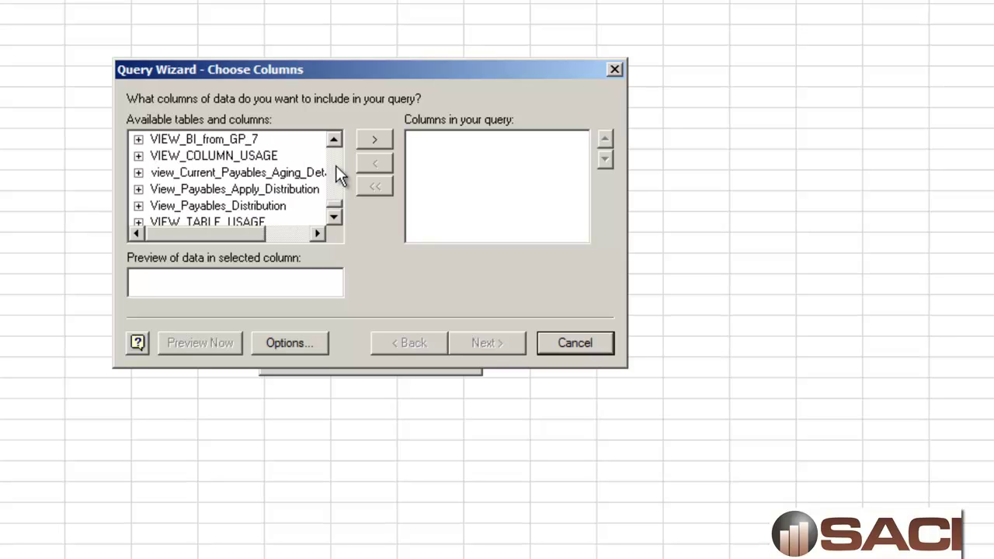
click(211, 190)
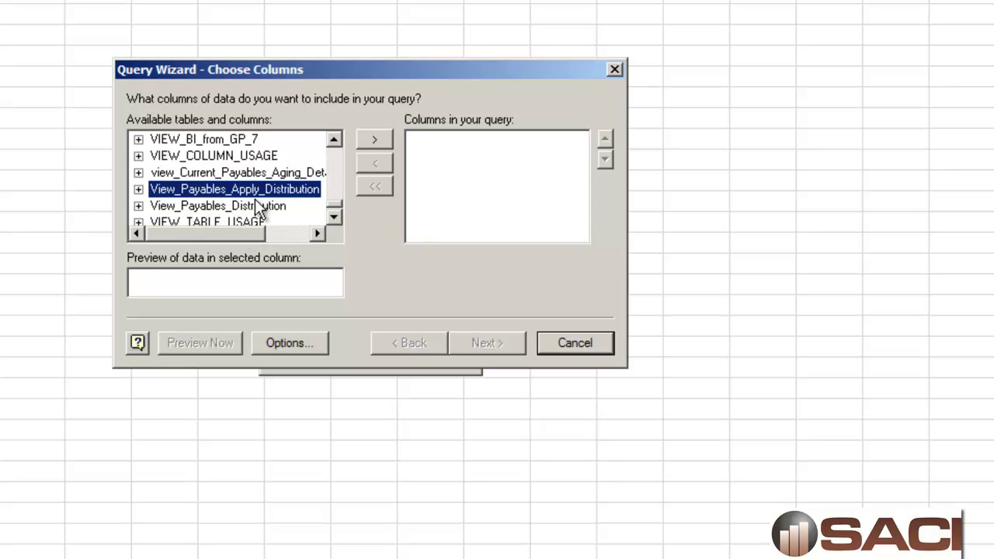
click(214, 206)
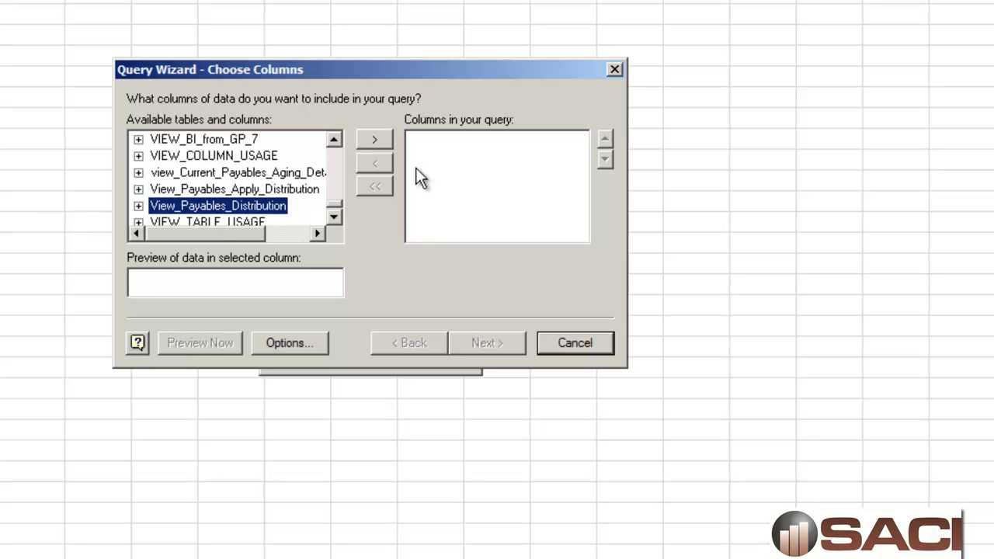
click(374, 141)
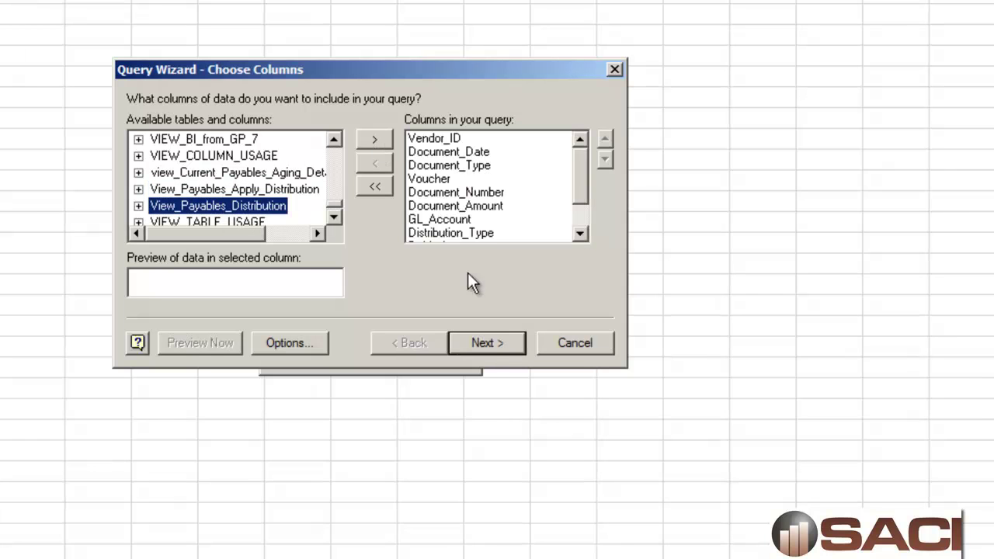
click(489, 341)
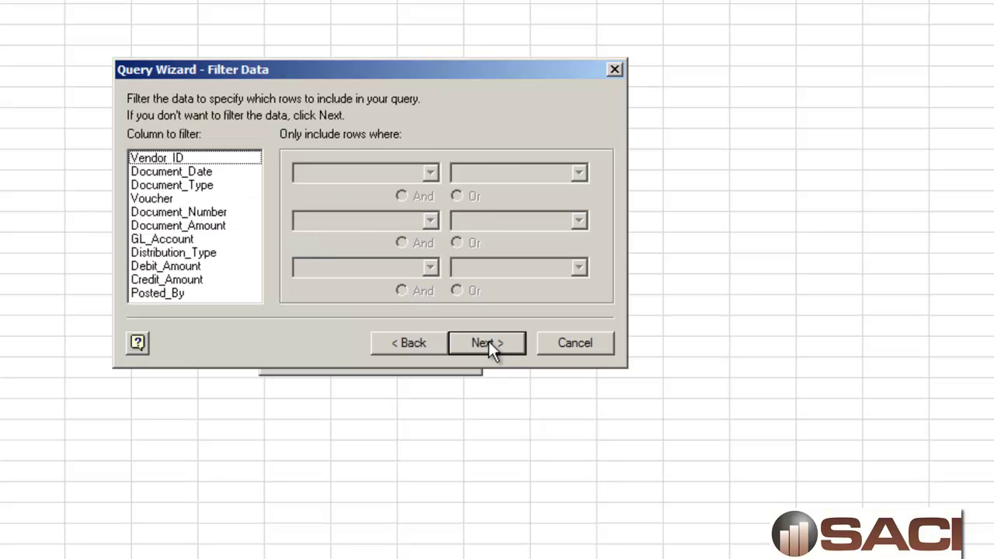
click(489, 341)
click(489, 341)
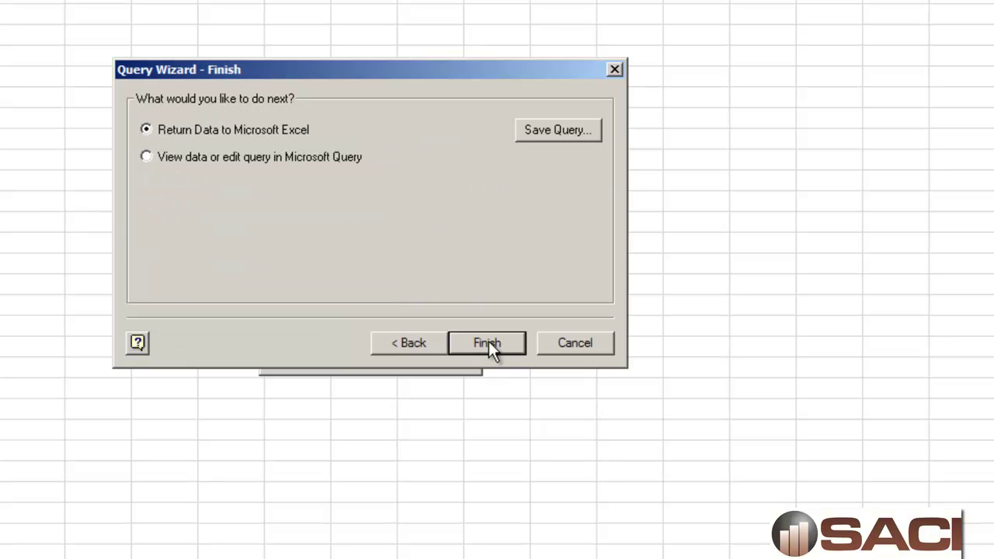
click(484, 339)
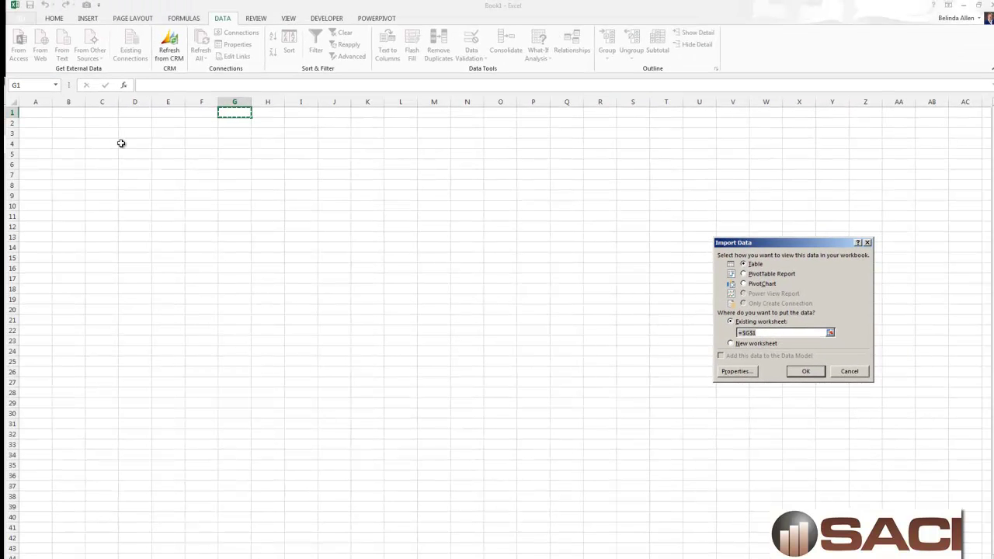
Step: Import the View_Payables_Distribution data as a table at Sheet1!$A$1
click(41, 114)
click(801, 372)
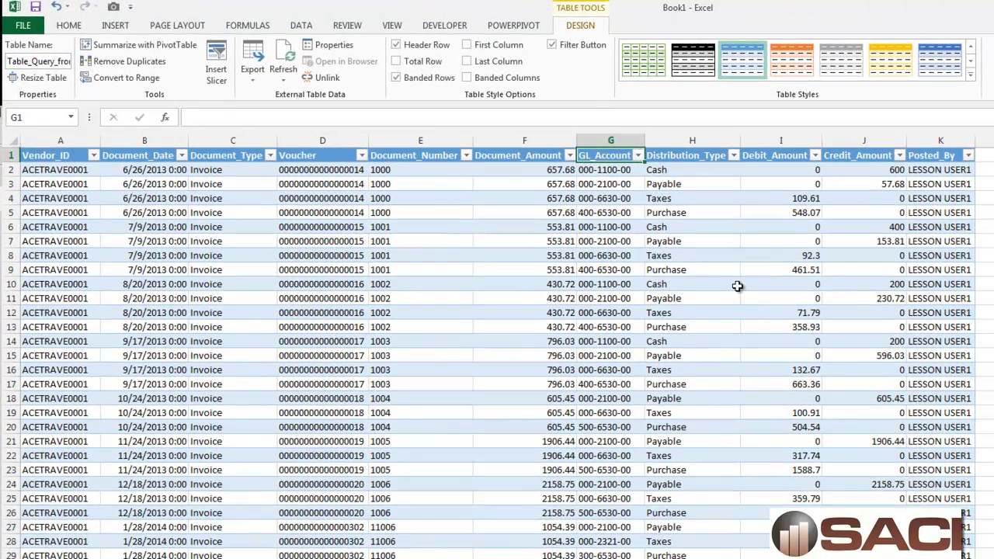
Step: Filter Distribution_Type to show only Payable lines
click(733, 156)
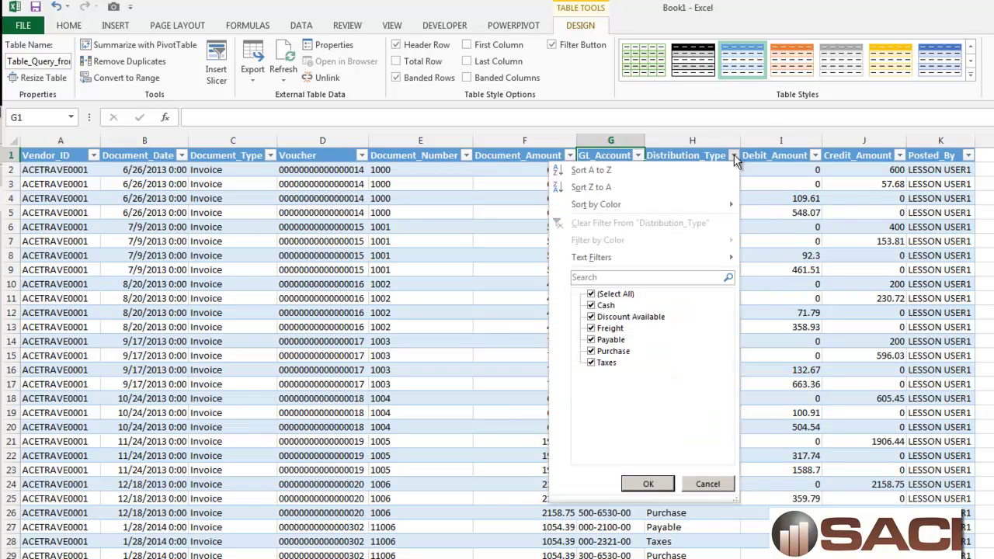
click(591, 293)
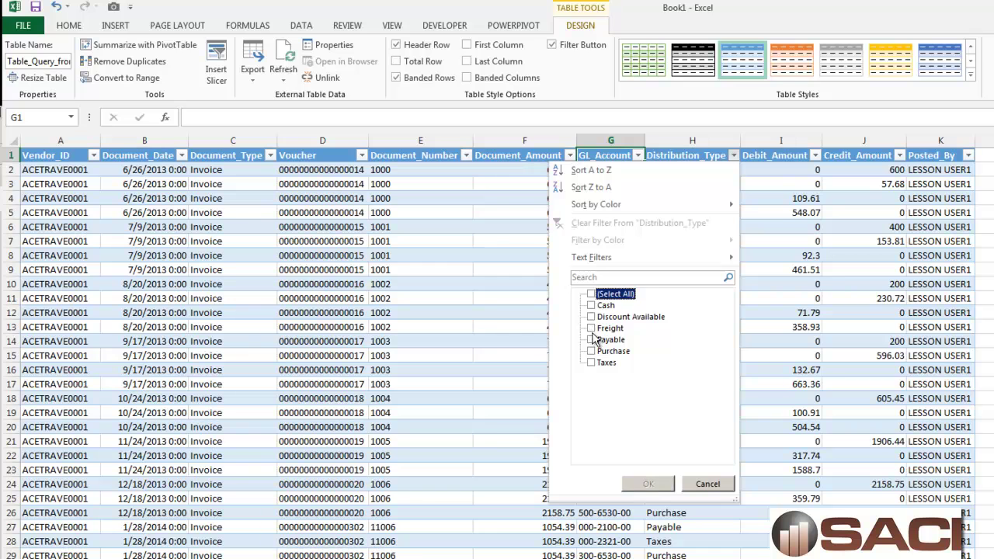
click(592, 340)
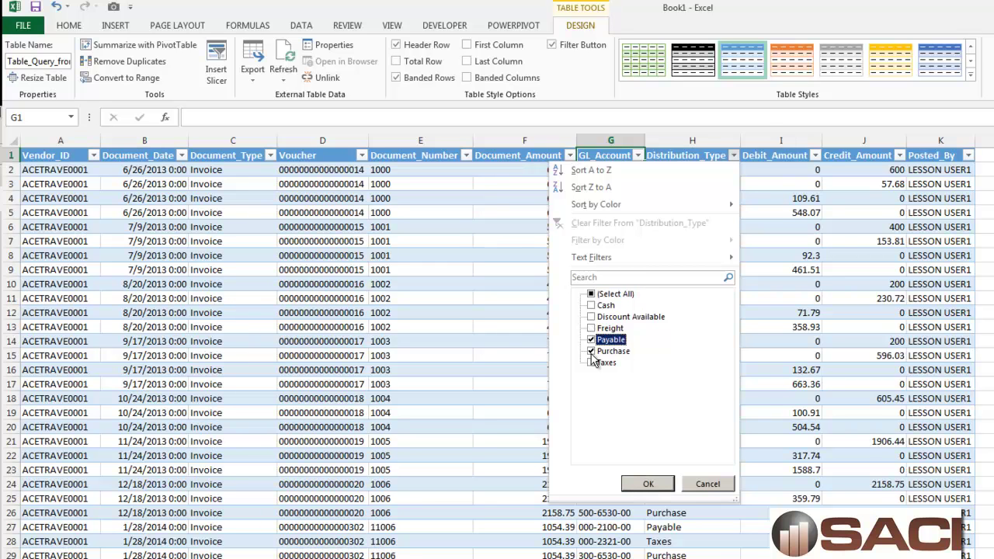
click(645, 484)
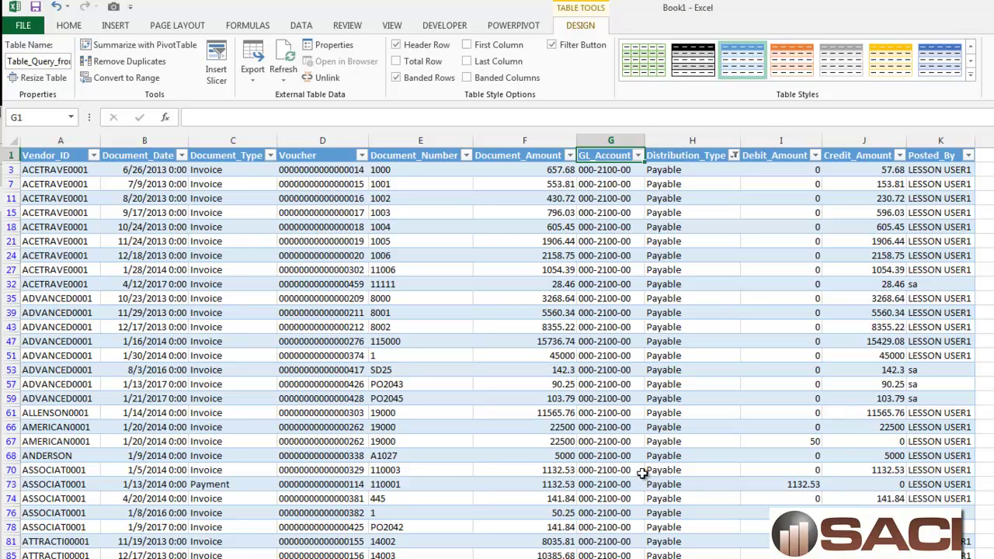
Step: Exclude GL account 000-2100-00, leaving three rows, and select row 207
click(638, 155)
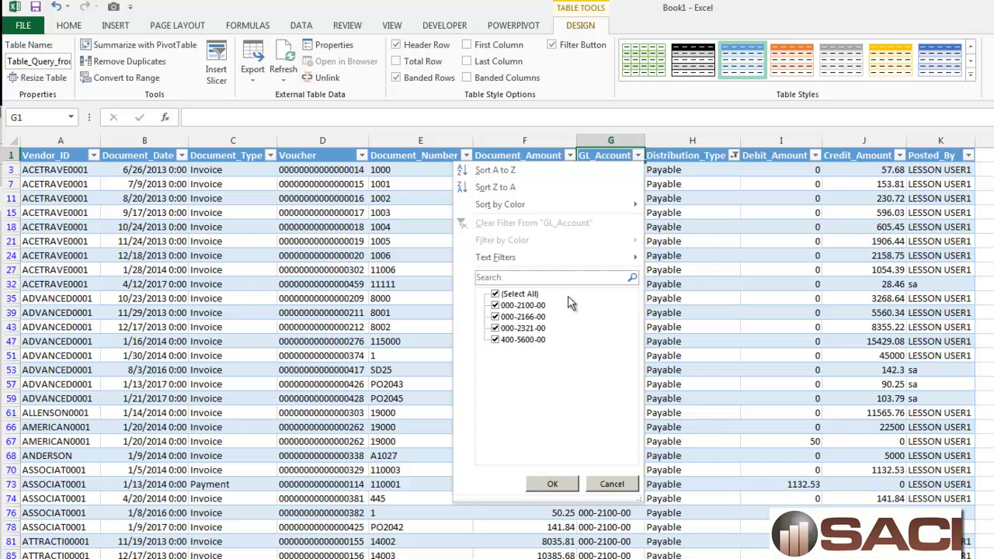
click(495, 305)
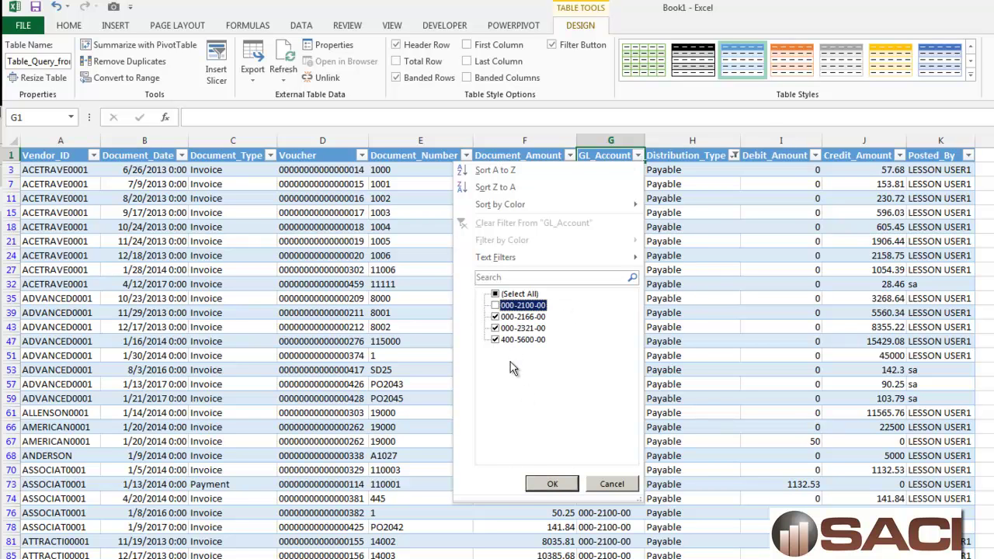
click(552, 483)
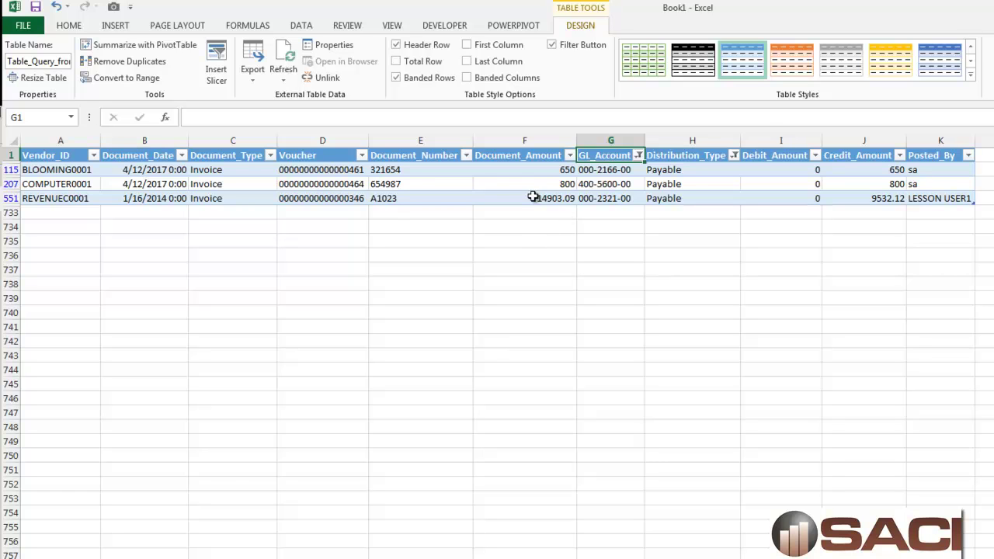
click(11, 184)
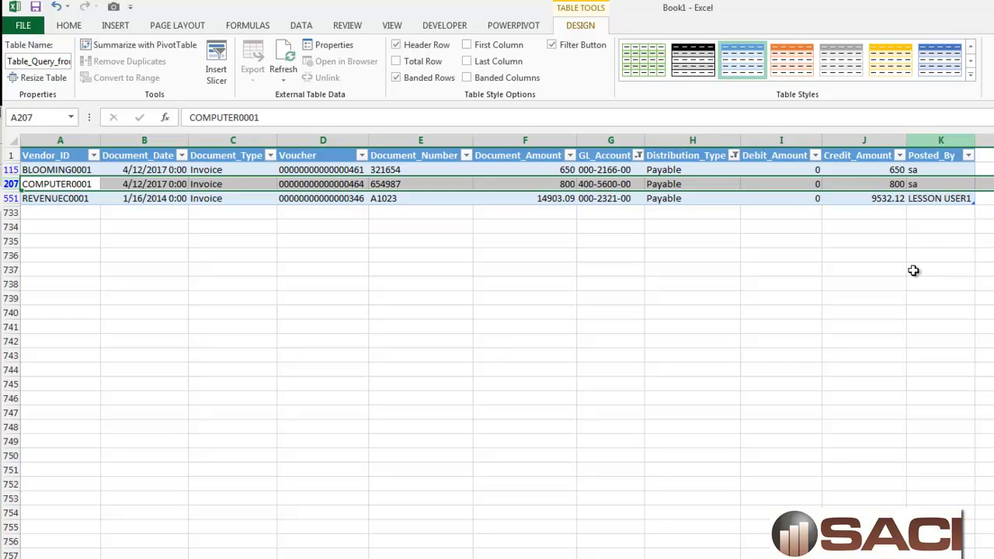
Step: Clear the GL_Account filter and set Distribution_Type to every type except Payable
click(637, 156)
click(524, 294)
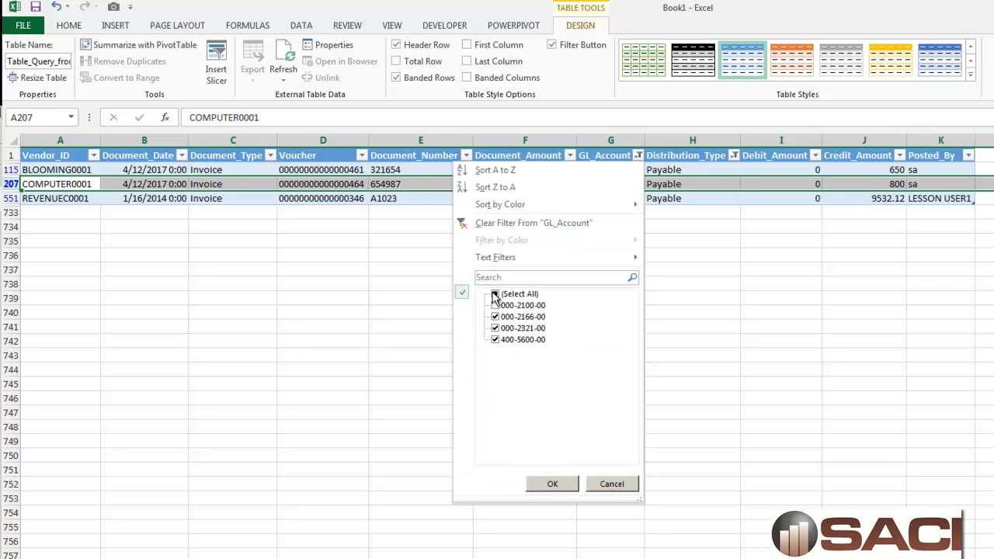
click(550, 484)
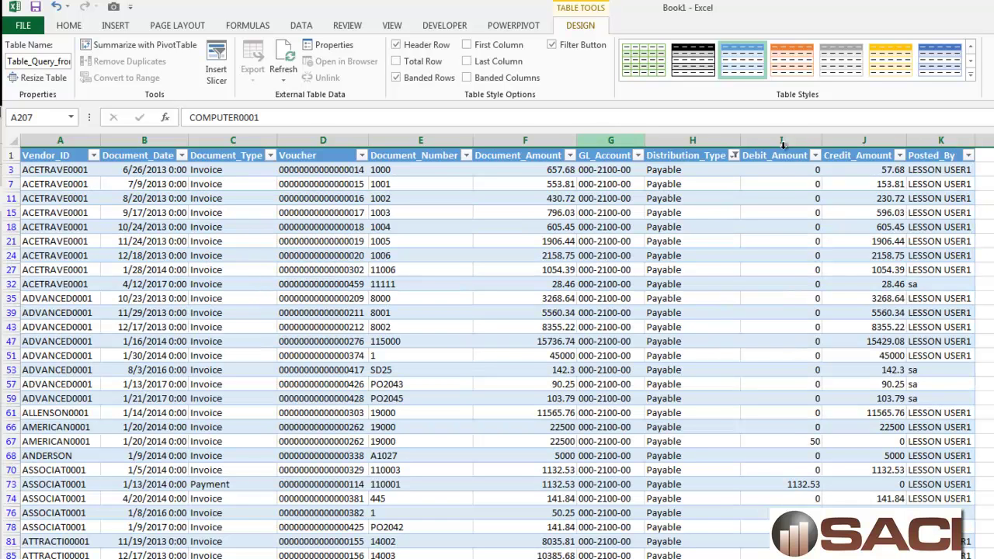
click(734, 156)
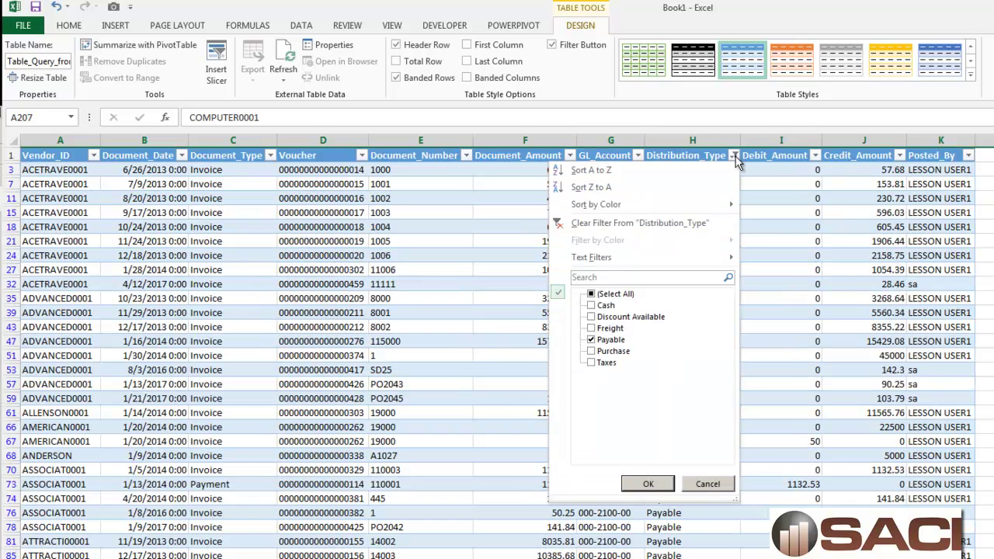
click(599, 294)
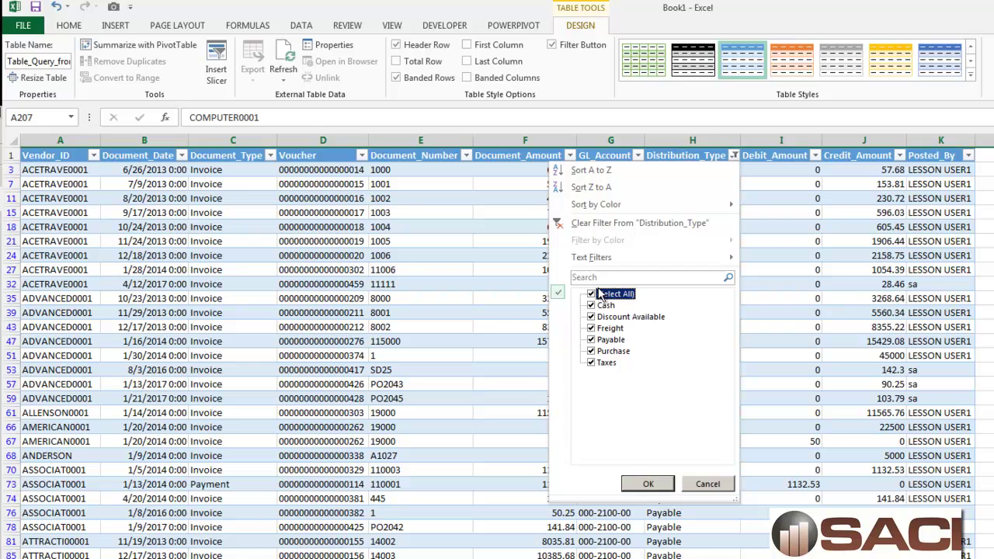
click(591, 340)
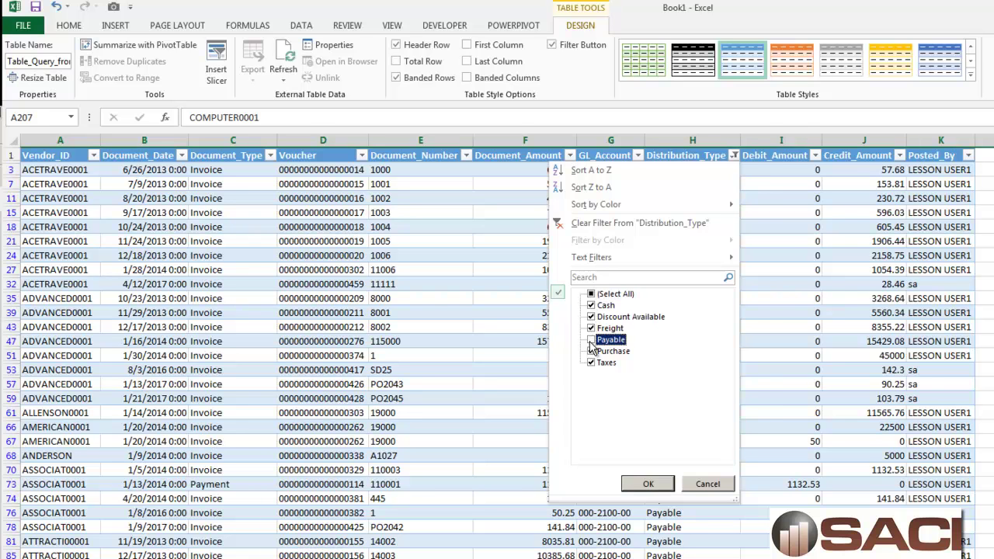
click(657, 483)
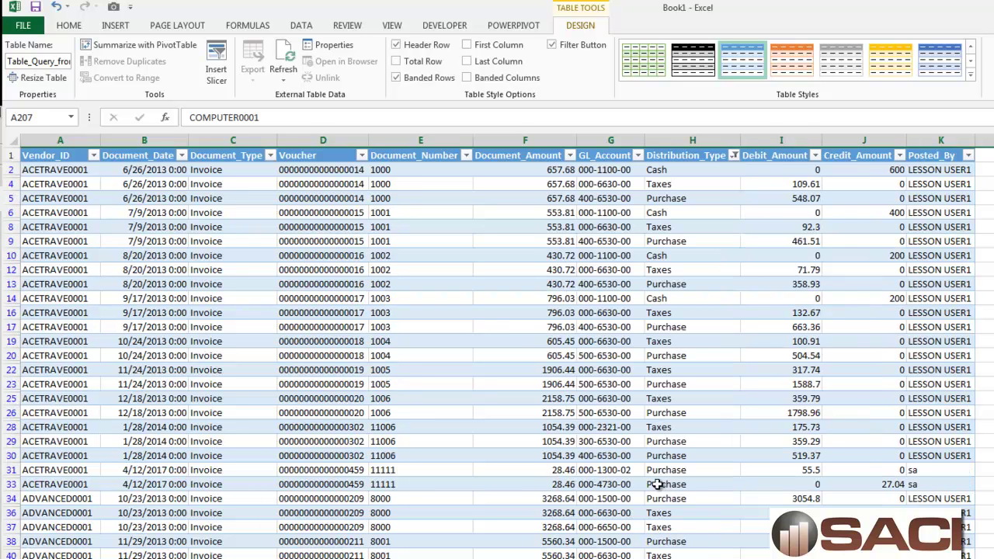
Step: Filter GL_Account to 000-2100-00 only, leaving two Purchase rows, and select row 206
click(638, 155)
click(495, 294)
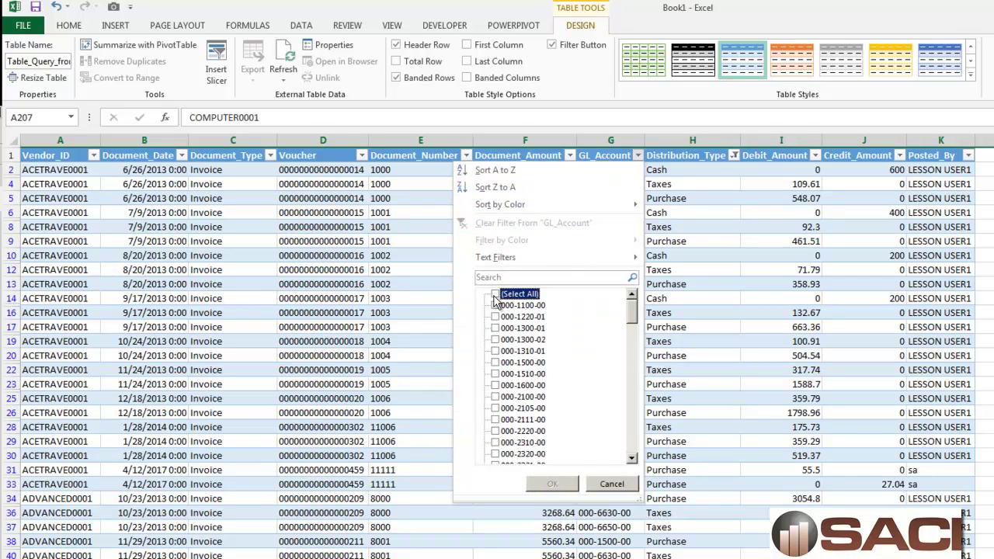
click(497, 397)
click(543, 483)
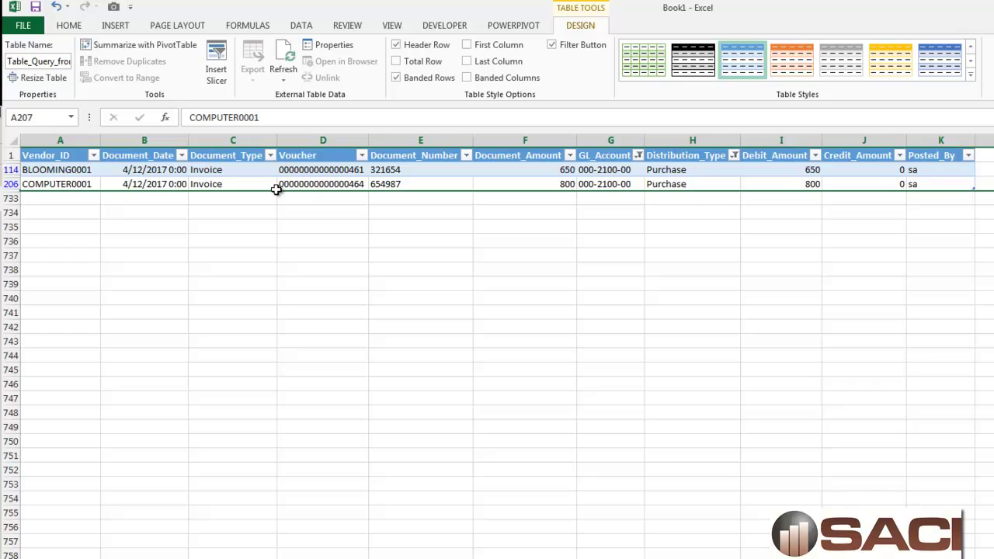
click(10, 184)
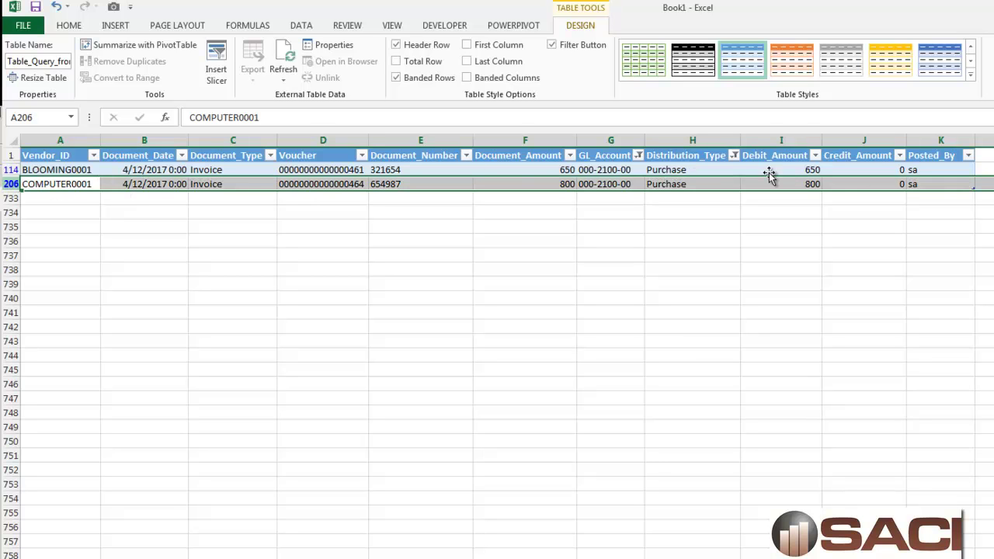